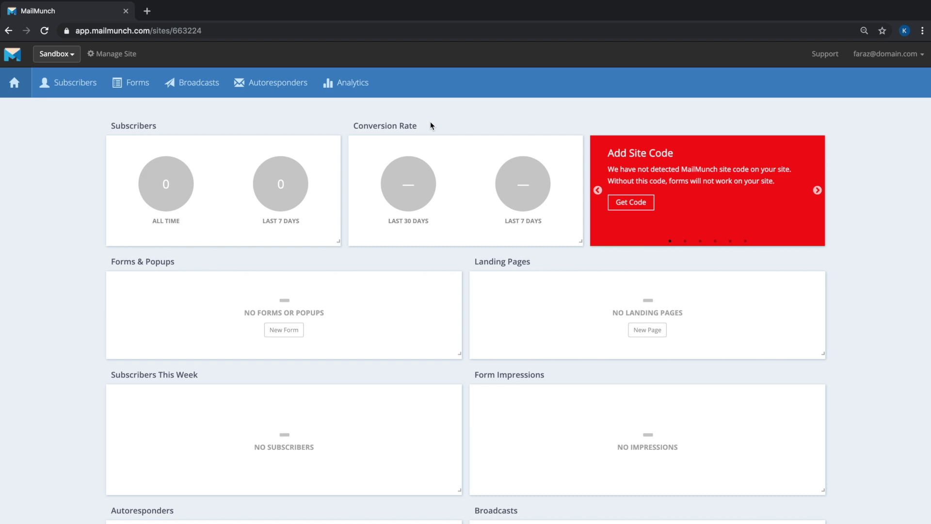
- Go to Forms and bring up the Create New menu
{"action": "left_click", "coordinate": [136, 86]}
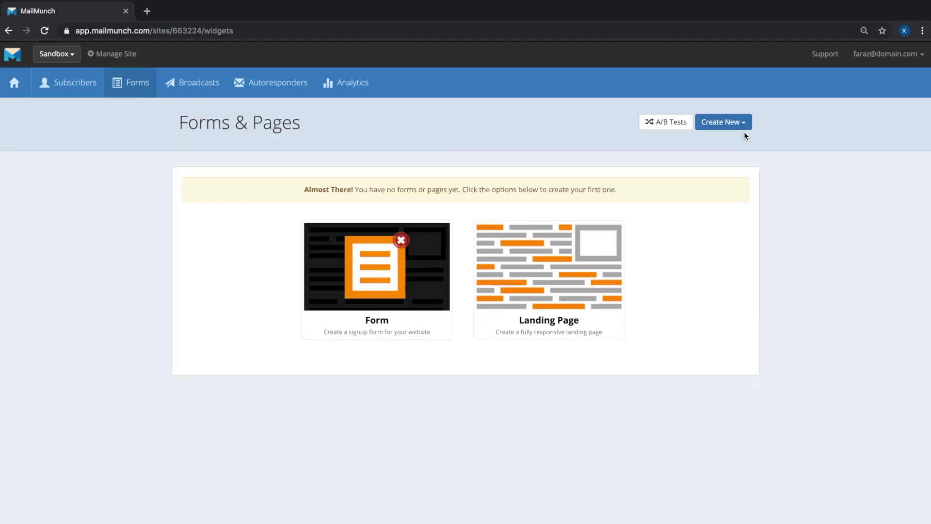
{"action": "left_click", "coordinate": [744, 128]}
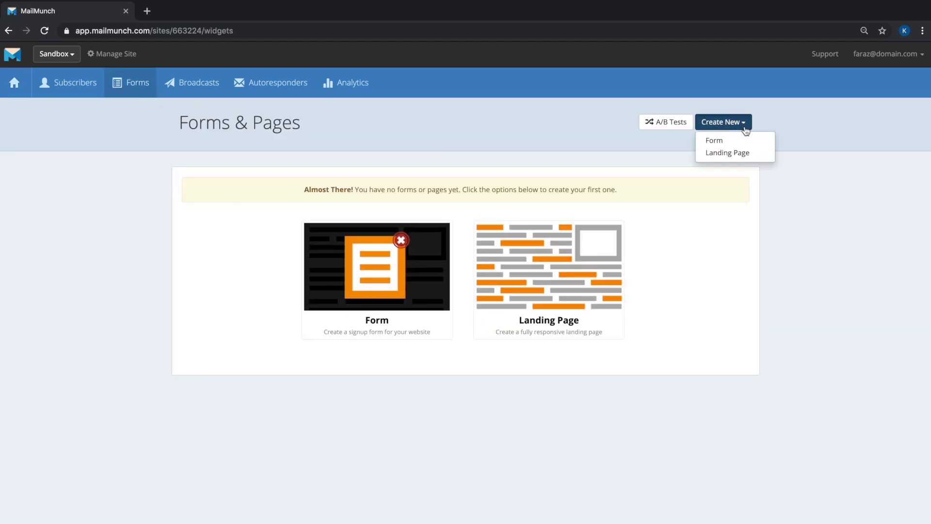
- Start a new Popover form using the Postman template
{"action": "left_click", "coordinate": [742, 140]}
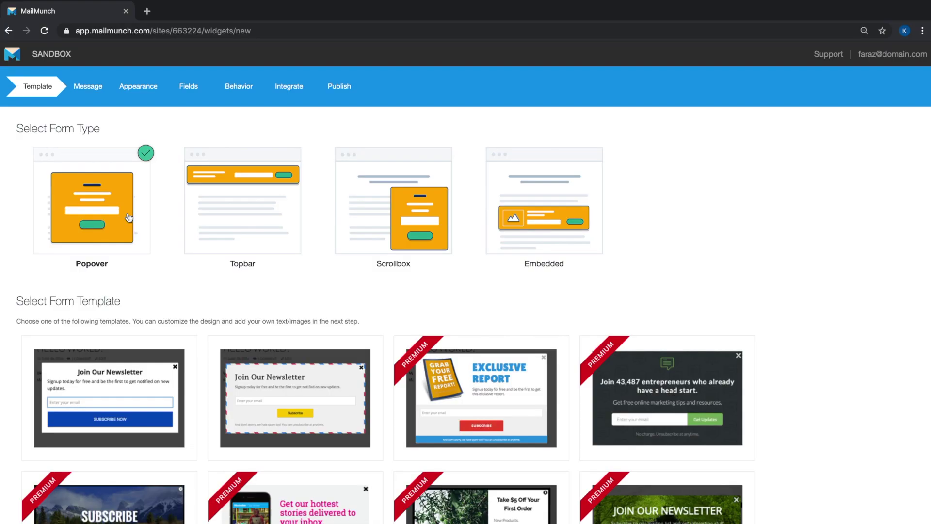
{"action": "scroll", "coordinate": [387, 299], "scroll_direction": "down", "scroll_amount": 3}
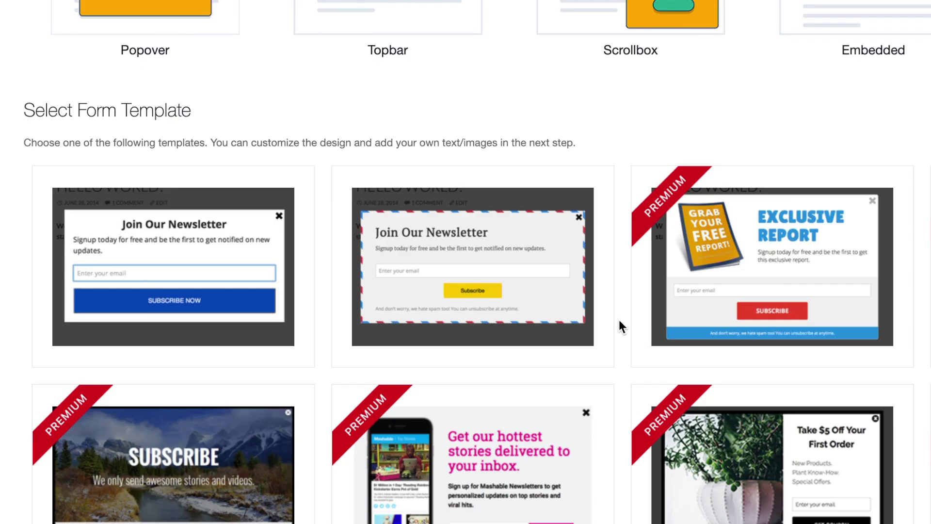
{"action": "mouse_move", "coordinate": [303, 303]}
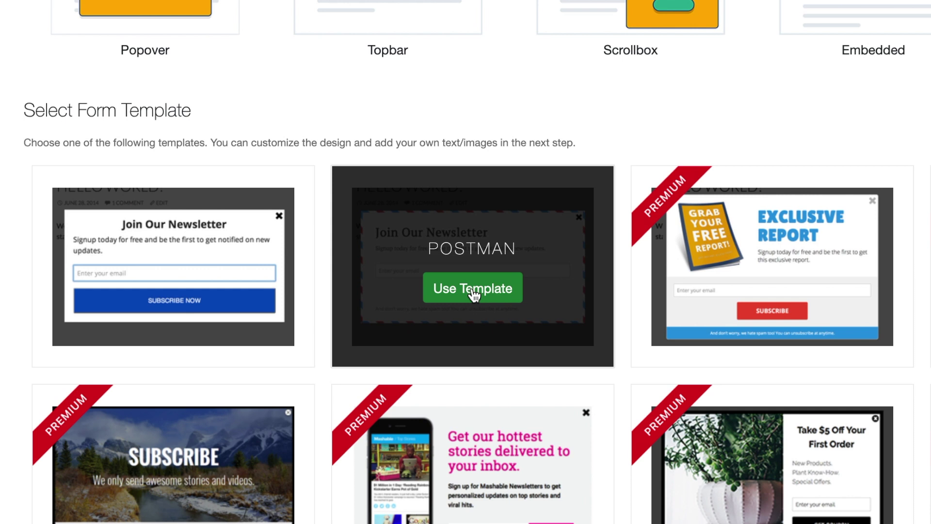
{"action": "left_click", "coordinate": [474, 293]}
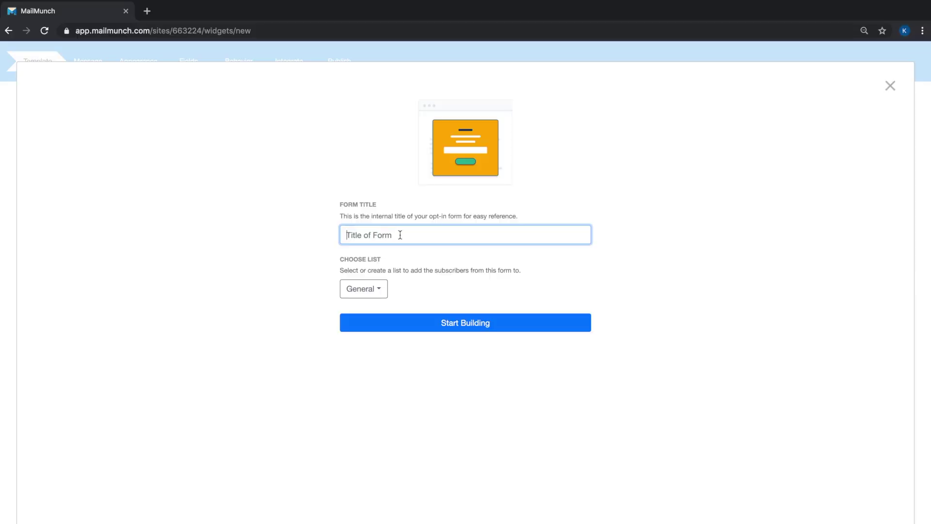
- Title the form 'Test Form for Demo', keep the General list, and start building
{"action": "type", "text": "Te"}
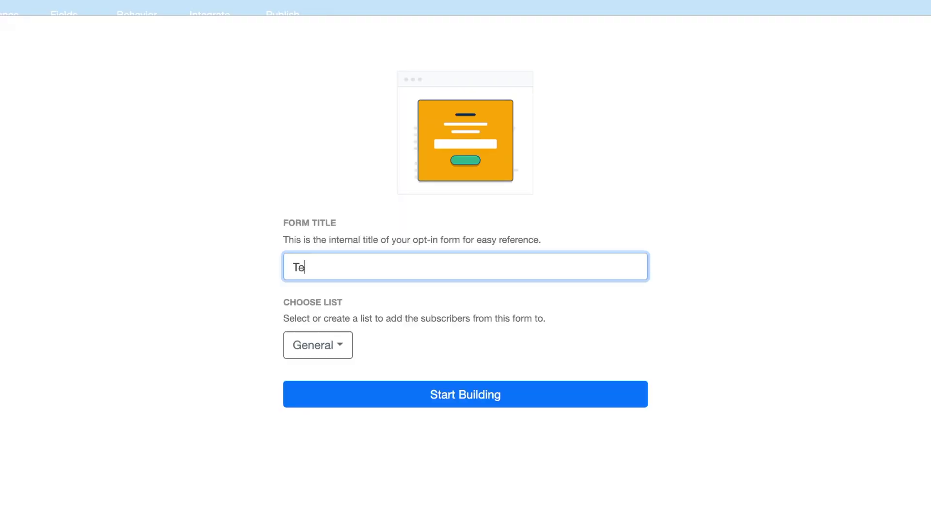
{"action": "type", "text": "st Form for Demo"}
{"action": "left_click", "coordinate": [336, 349]}
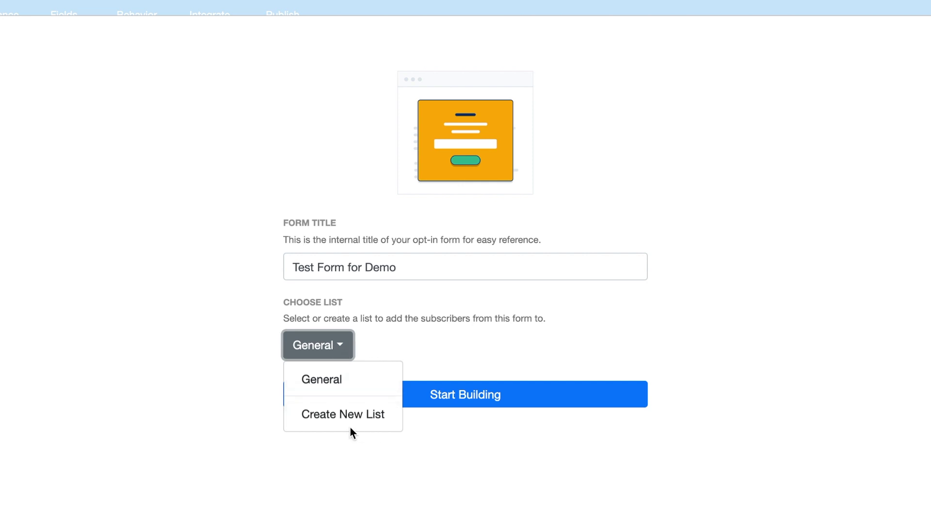
{"action": "left_click", "coordinate": [371, 388]}
{"action": "left_click", "coordinate": [512, 393]}
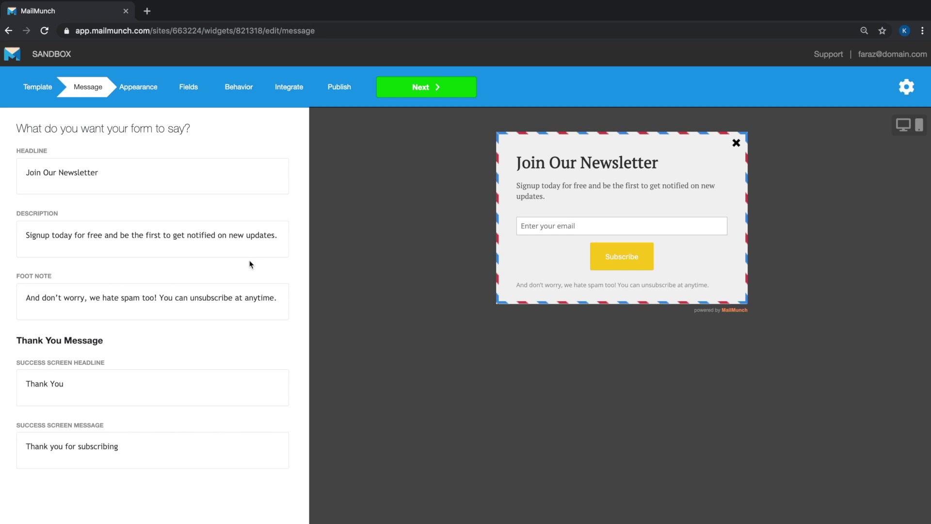
- Change the popup headline to 'Join the Family'
{"action": "left_click", "coordinate": [203, 243]}
{"action": "left_click", "coordinate": [181, 187]}
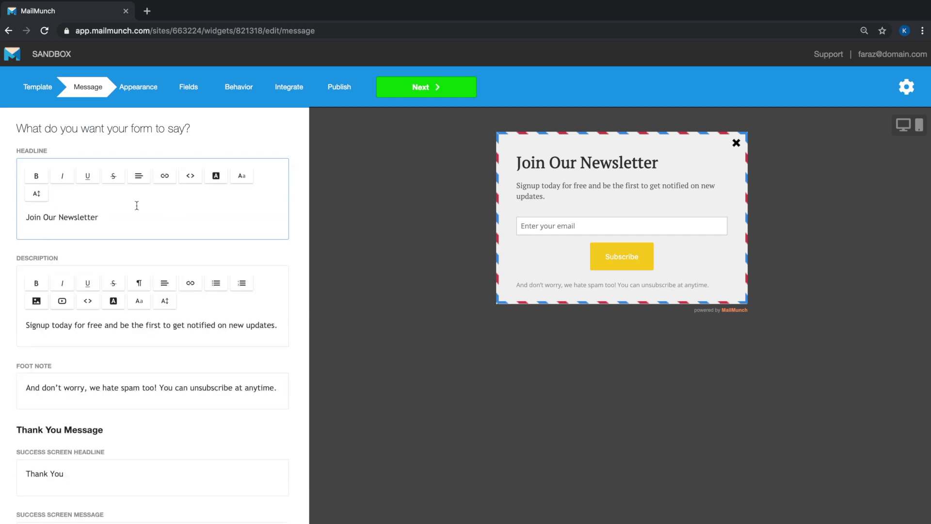
{"action": "key", "text": "super+a"}
{"action": "type", "text": "Join the Family"}
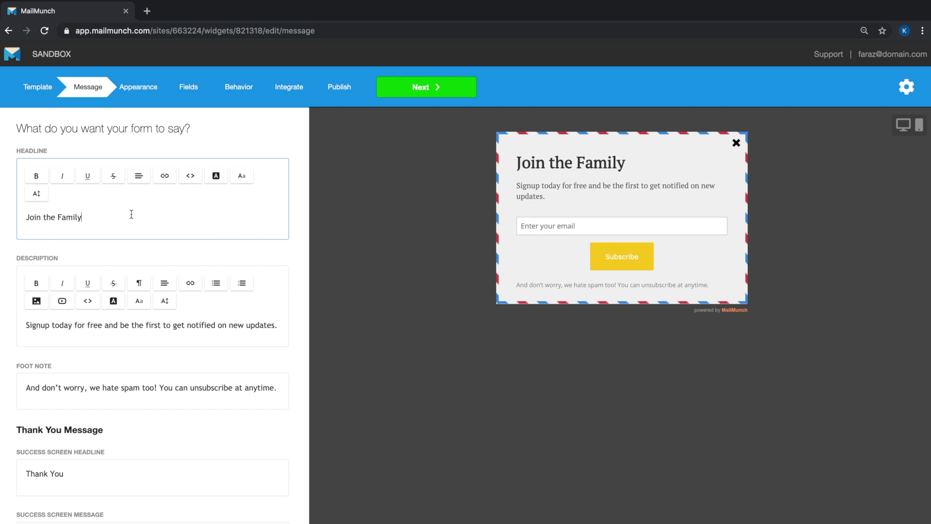
- Replace the foot note with a centre-aligned 'WE HATE SPAM!'
{"action": "left_click", "coordinate": [141, 389]}
{"action": "scroll", "coordinate": [141, 389], "scroll_direction": "down", "scroll_amount": 1}
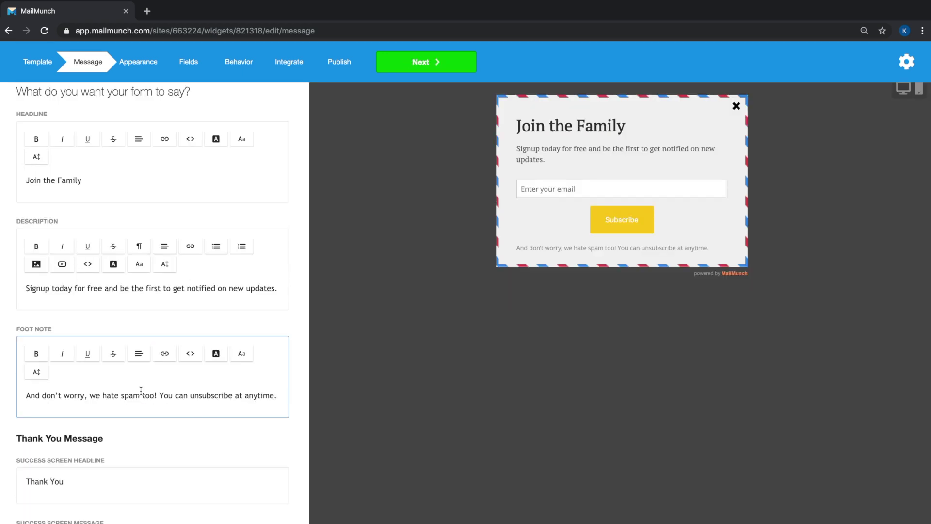
{"action": "key", "text": "super+a"}
{"action": "type", "text": "WE HATE SPAM!"}
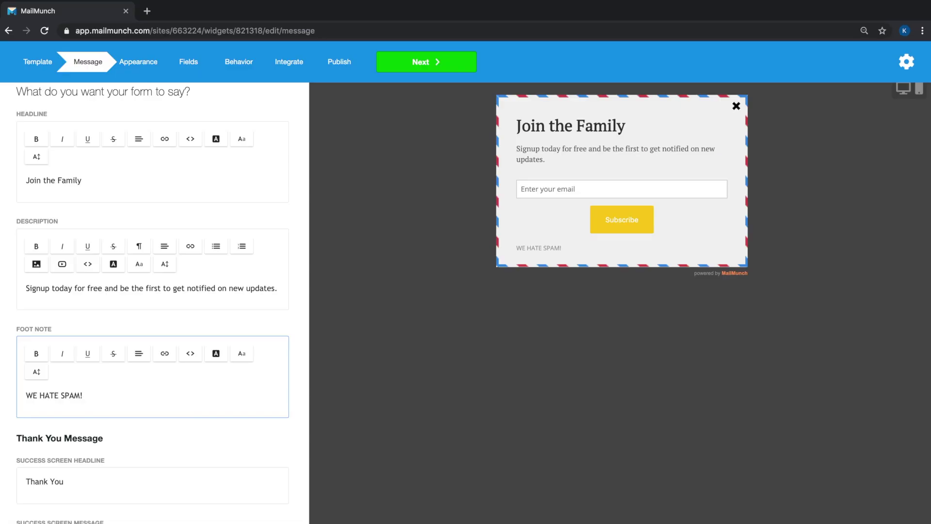
{"action": "left_click", "coordinate": [138, 353]}
{"action": "left_click", "coordinate": [201, 395]}
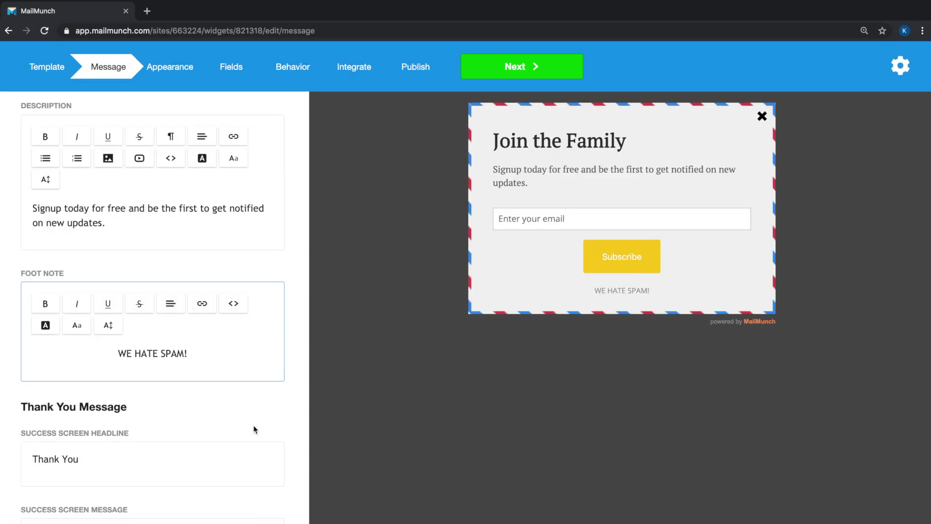
- Make the success screen read 'Thank You!' and 'Your coupon code will be sent in an email.'
{"action": "left_click", "coordinate": [220, 463]}
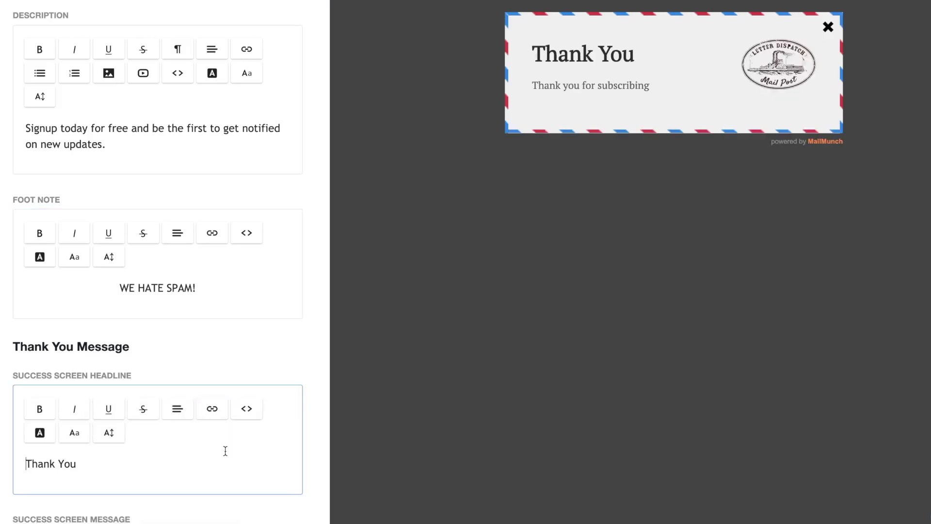
{"action": "scroll", "coordinate": [218, 485], "scroll_direction": "down", "scroll_amount": 2}
{"action": "left_click", "coordinate": [140, 400]}
{"action": "type", "text": "!"}
{"action": "left_click", "coordinate": [166, 493]}
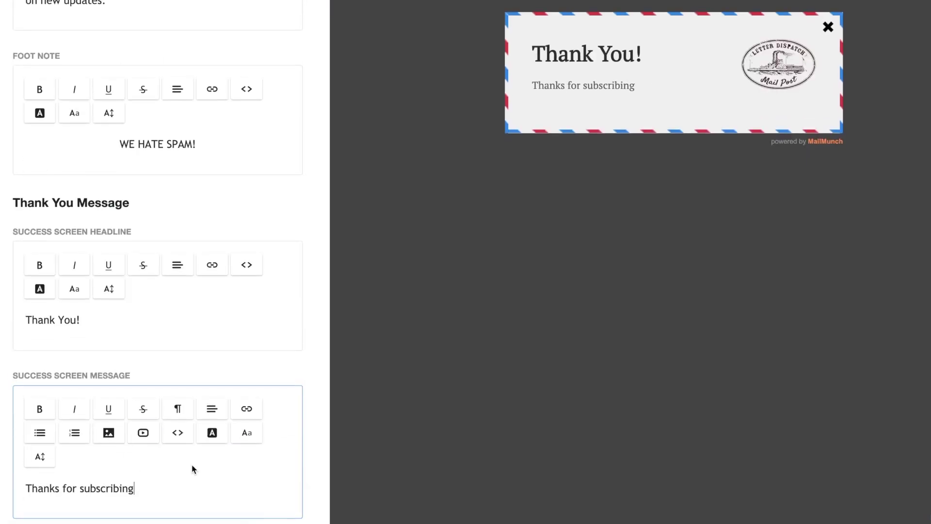
{"action": "triple_click", "coordinate": [156, 487]}
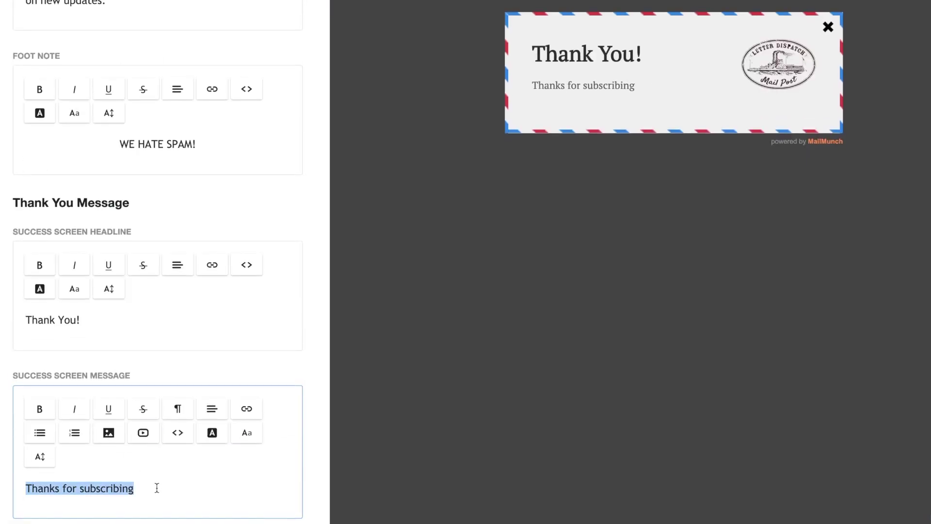
{"action": "type", "text": "Your coupon code will be sent in an email."}
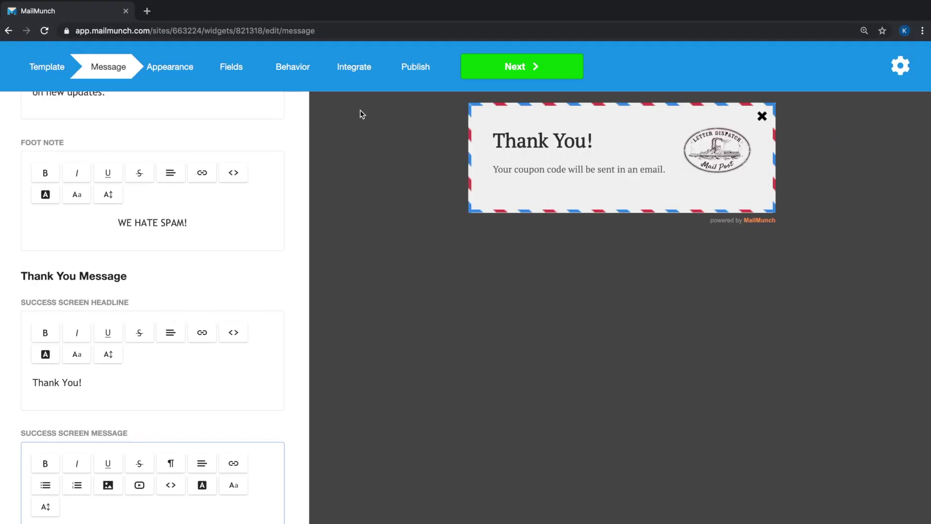
{"action": "left_click", "coordinate": [533, 69]}
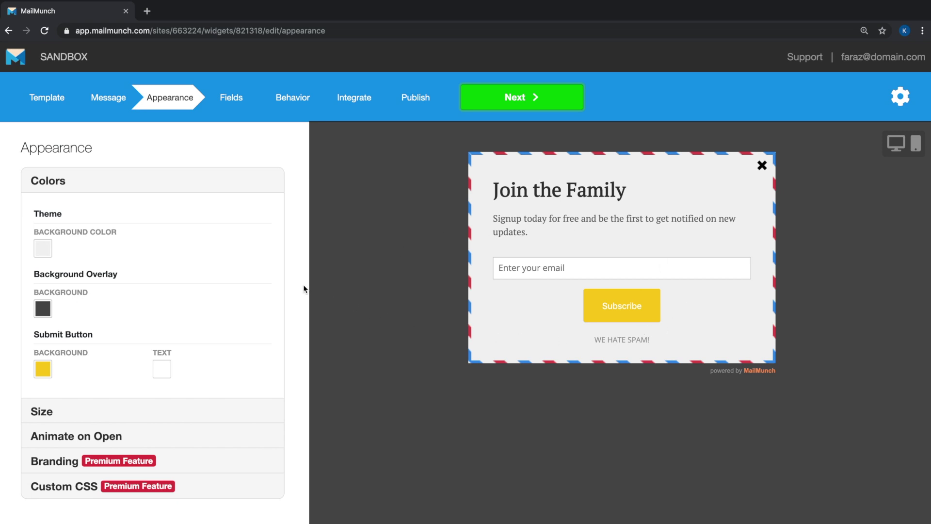
- Make the Subscribe button dark orange and the popup size Large
{"action": "left_click", "coordinate": [42, 369]}
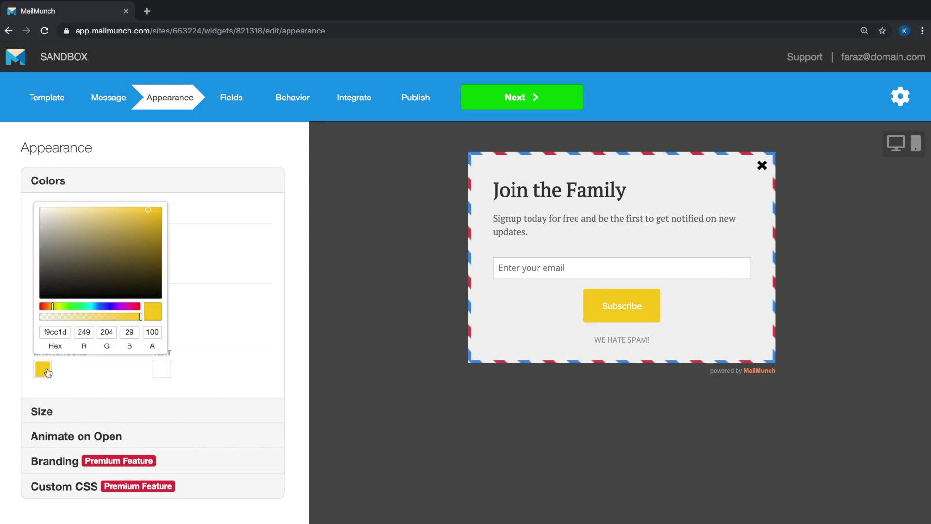
{"action": "left_click", "coordinate": [46, 306]}
{"action": "mouse_move", "coordinate": [138, 223]}
{"action": "left_mouse_down"}
{"action": "mouse_move", "coordinate": [148, 228]}
{"action": "mouse_move", "coordinate": [143, 221]}
{"action": "left_mouse_up"}
{"action": "left_click", "coordinate": [182, 409]}
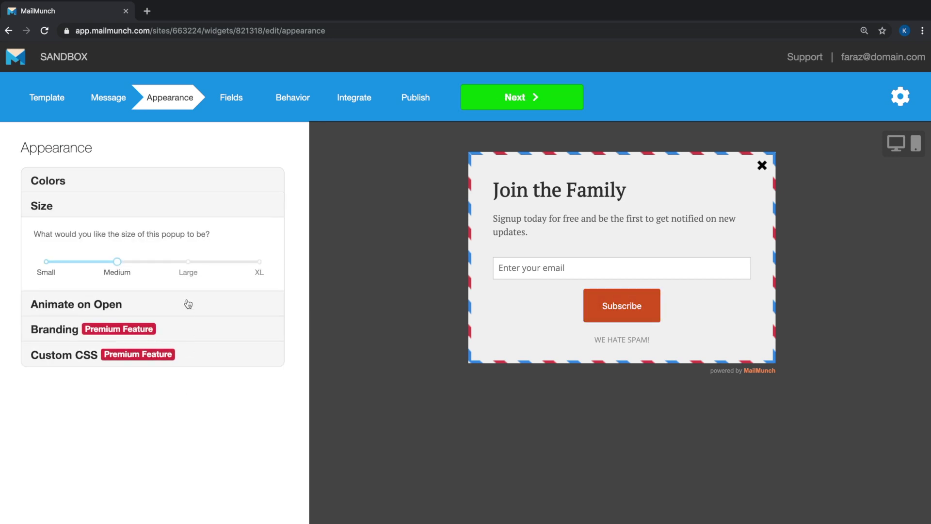
{"action": "left_click", "coordinate": [187, 267]}
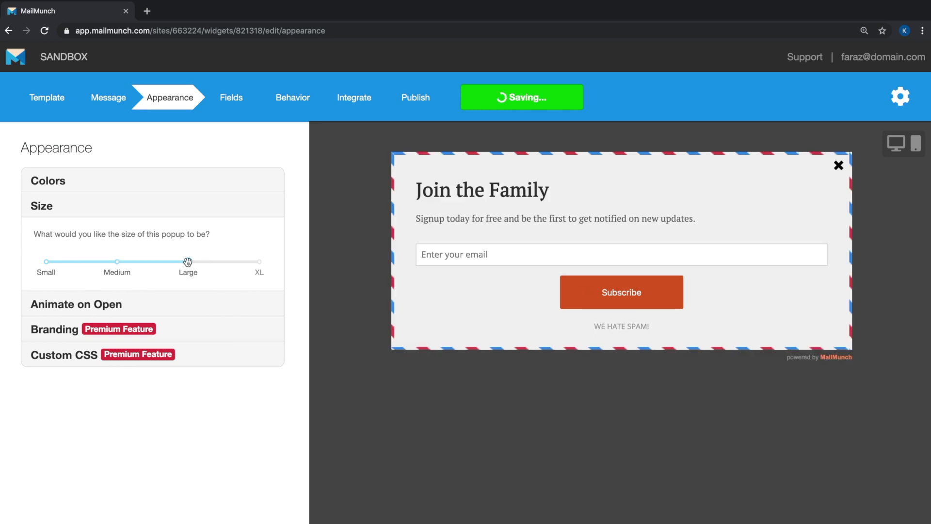
- Set the popup's opening animation to Swing after trying Rubber Band and Bounce In Down
{"action": "left_click", "coordinate": [188, 312]}
{"action": "left_click", "coordinate": [118, 305]}
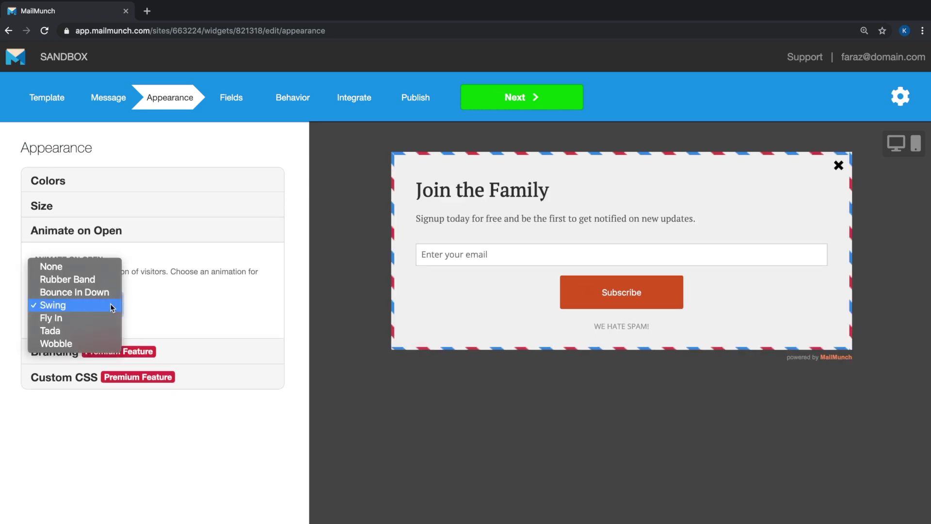
{"action": "left_click", "coordinate": [106, 283]}
{"action": "left_click", "coordinate": [117, 305]}
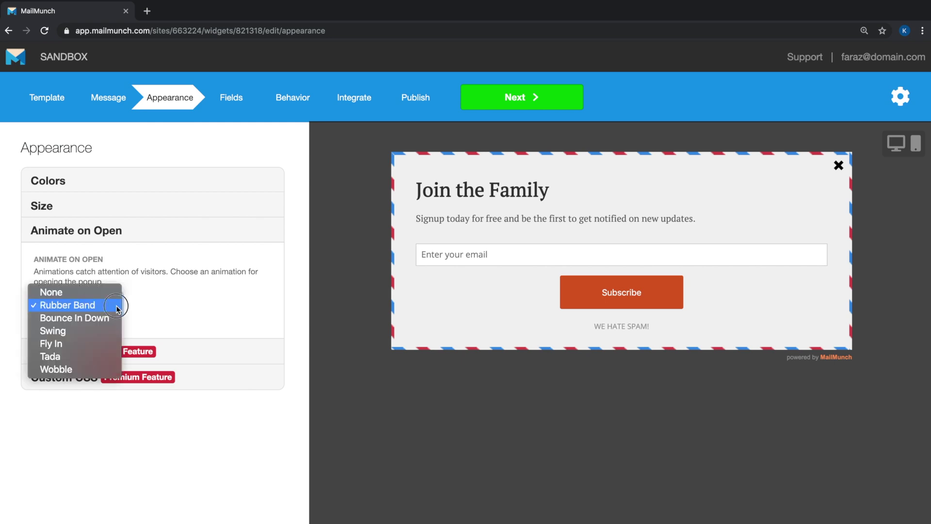
{"action": "left_click", "coordinate": [114, 319]}
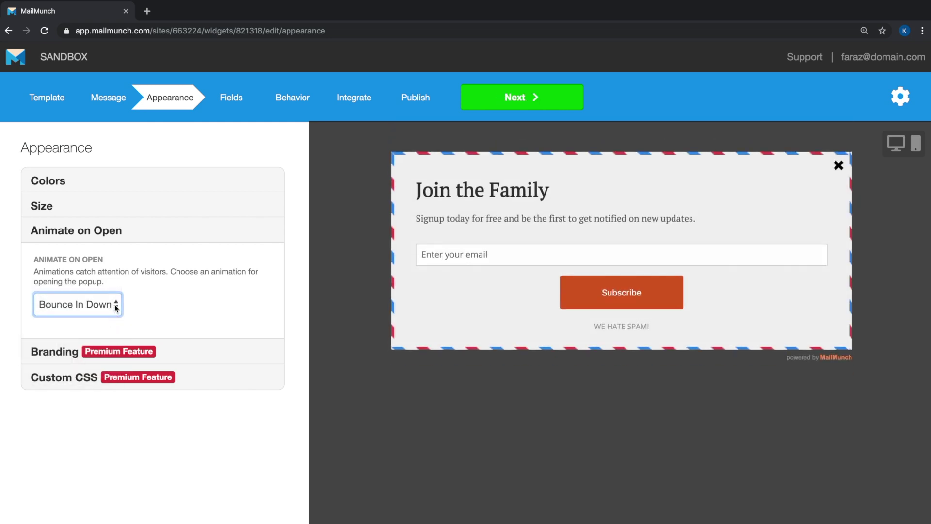
{"action": "left_click", "coordinate": [114, 304]}
{"action": "left_click", "coordinate": [108, 316]}
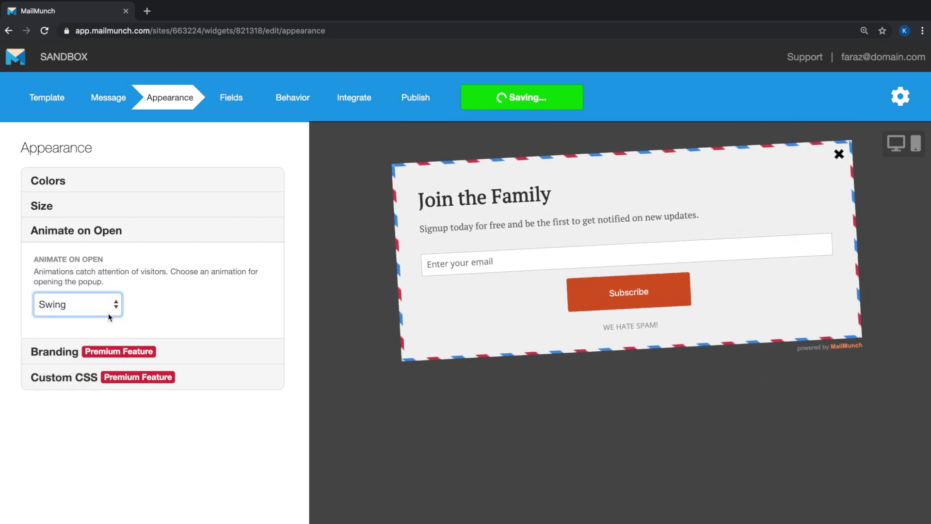
- Keep the powered by MailMunch credit and expand the Custom CSS editor
{"action": "left_click", "coordinate": [179, 345]}
{"action": "left_click", "coordinate": [55, 289]}
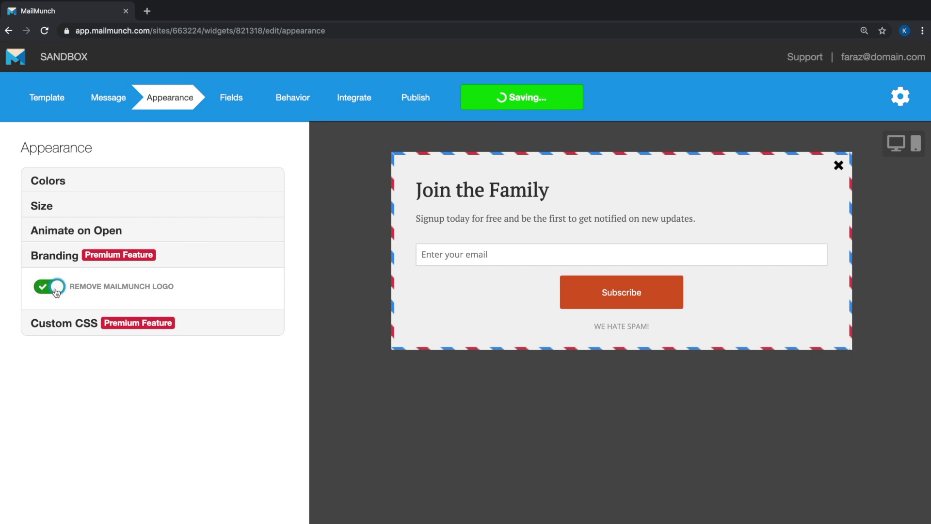
{"action": "left_click", "coordinate": [56, 289]}
{"action": "left_click", "coordinate": [56, 289]}
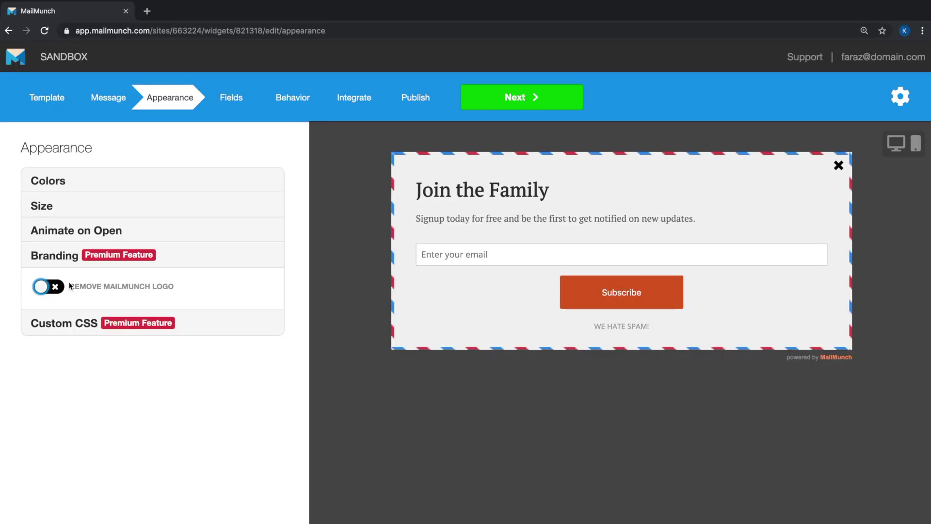
{"action": "left_click", "coordinate": [199, 323]}
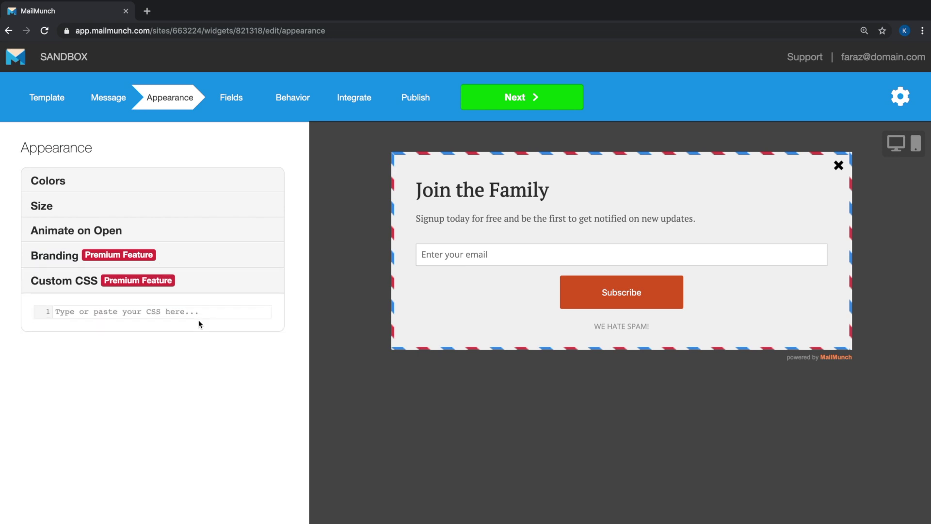
{"action": "left_click", "coordinate": [134, 311]}
- Add First Name, Last Name and Phone Number fields to the form
{"action": "left_click", "coordinate": [497, 99]}
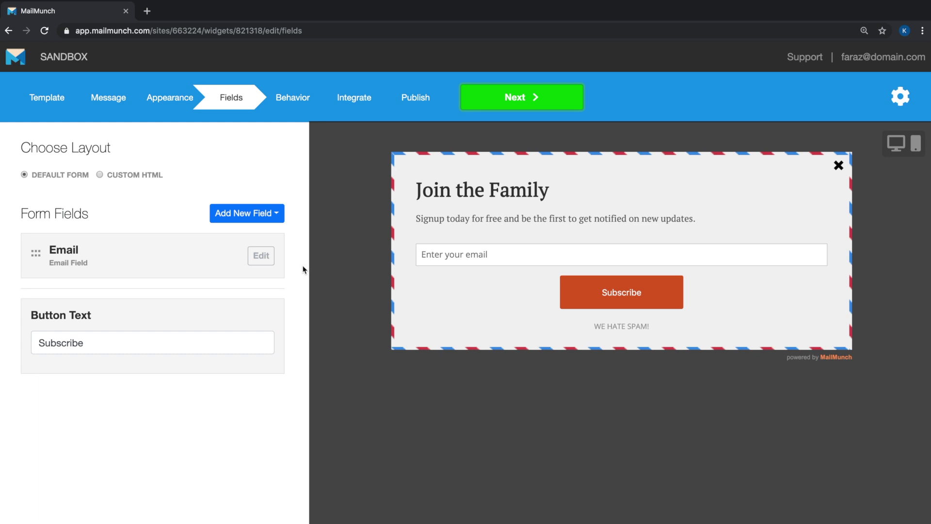
{"action": "left_click", "coordinate": [274, 216]}
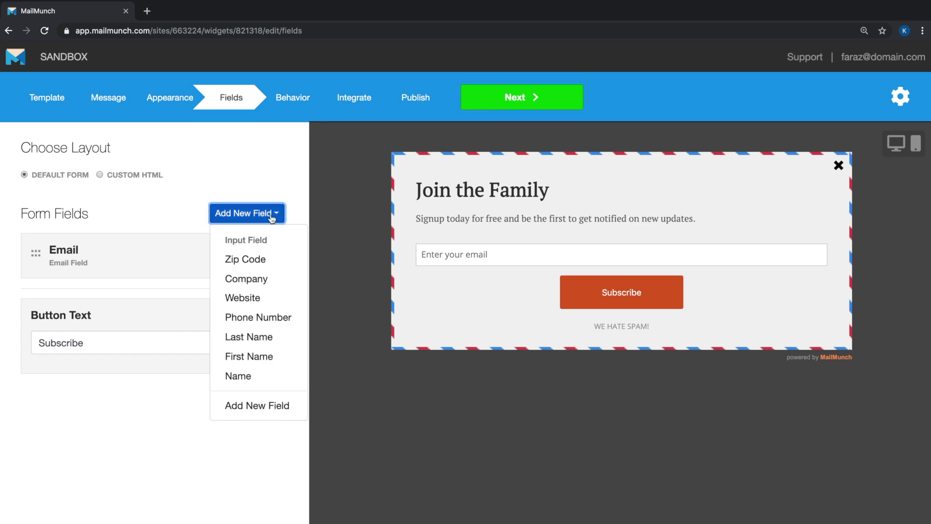
{"action": "left_click", "coordinate": [267, 356]}
{"action": "left_click", "coordinate": [270, 219]}
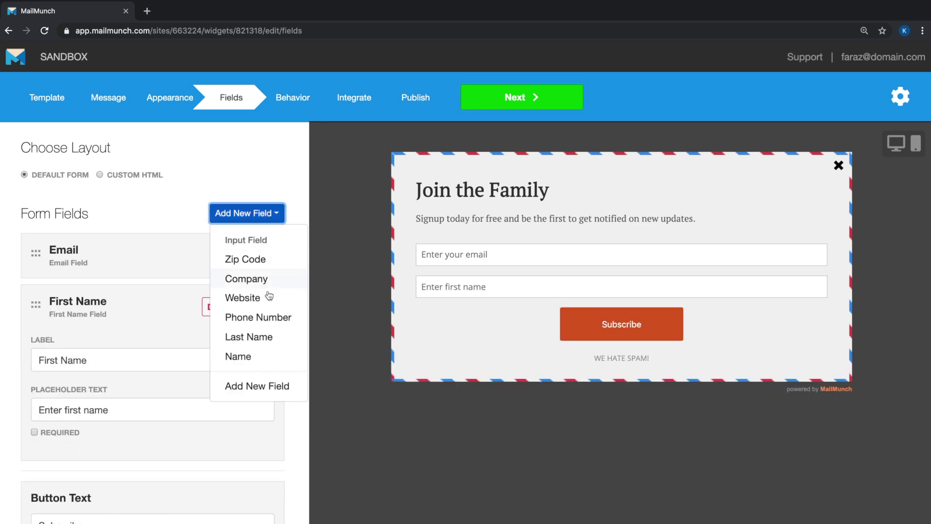
{"action": "left_click", "coordinate": [266, 336]}
{"action": "left_click", "coordinate": [261, 315]}
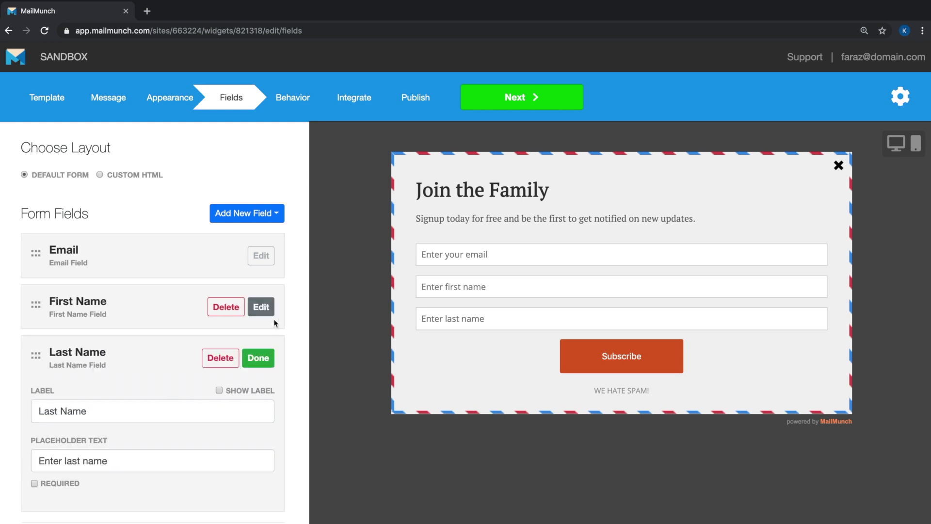
{"action": "left_click", "coordinate": [265, 358]}
{"action": "left_click", "coordinate": [274, 213]}
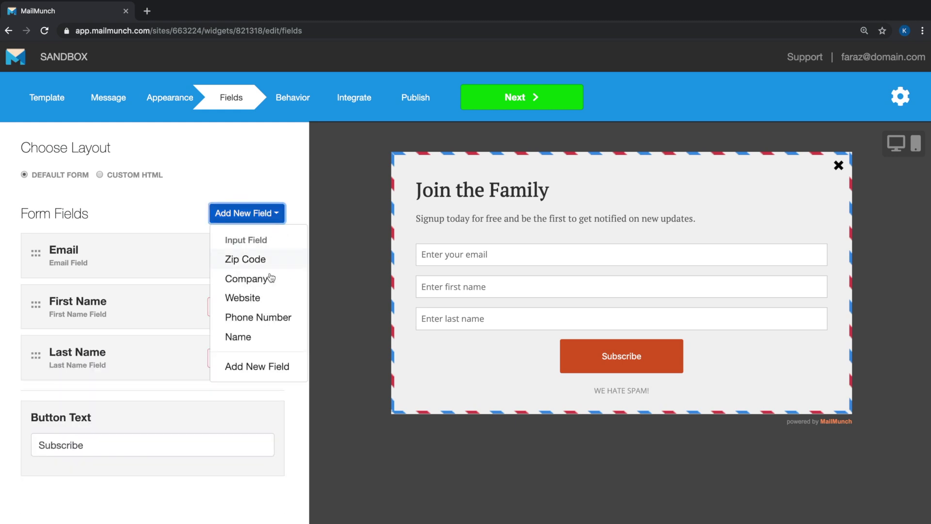
{"action": "left_click", "coordinate": [272, 318]}
{"action": "left_click", "coordinate": [258, 409]}
- Move Email to the bottom and change the button text to GET YOUR COUPON
{"action": "left_click_drag", "start_coordinate": [36, 254], "coordinate": [38, 420]}
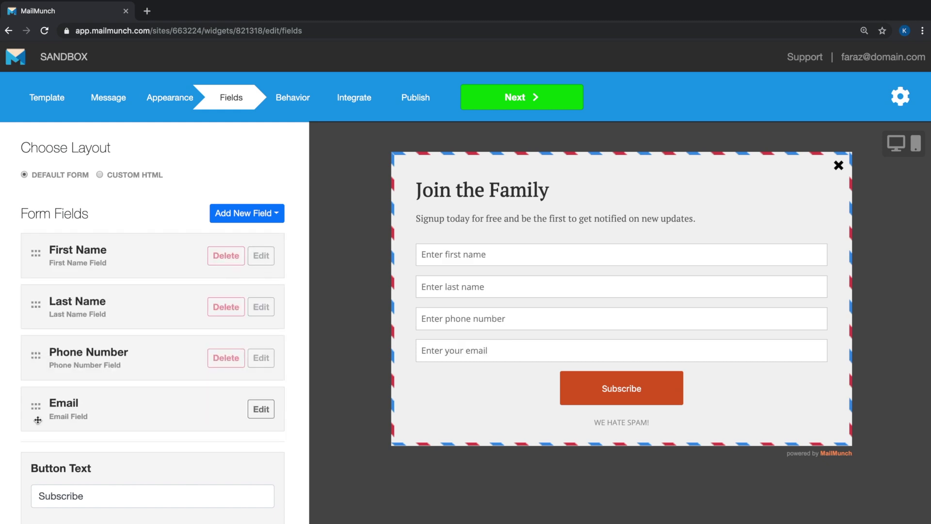
{"action": "left_click", "coordinate": [258, 261]}
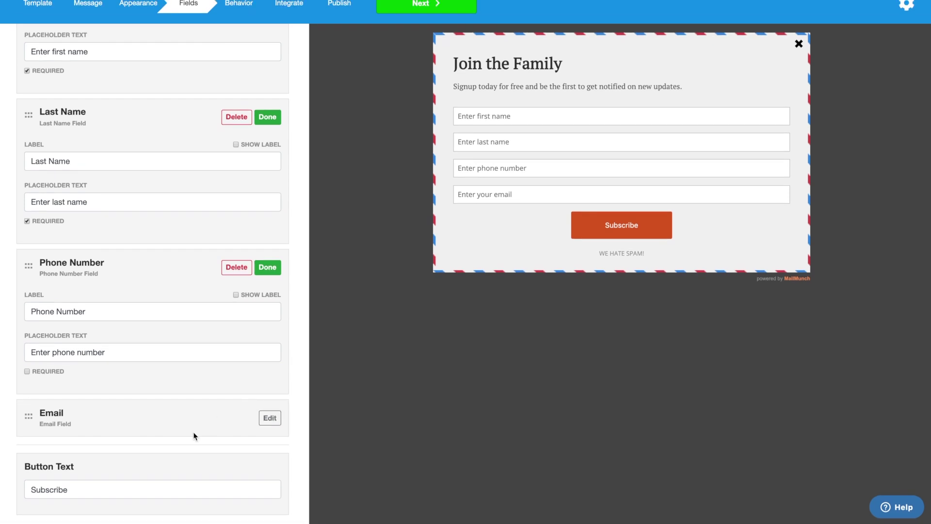
{"action": "left_click", "coordinate": [141, 485]}
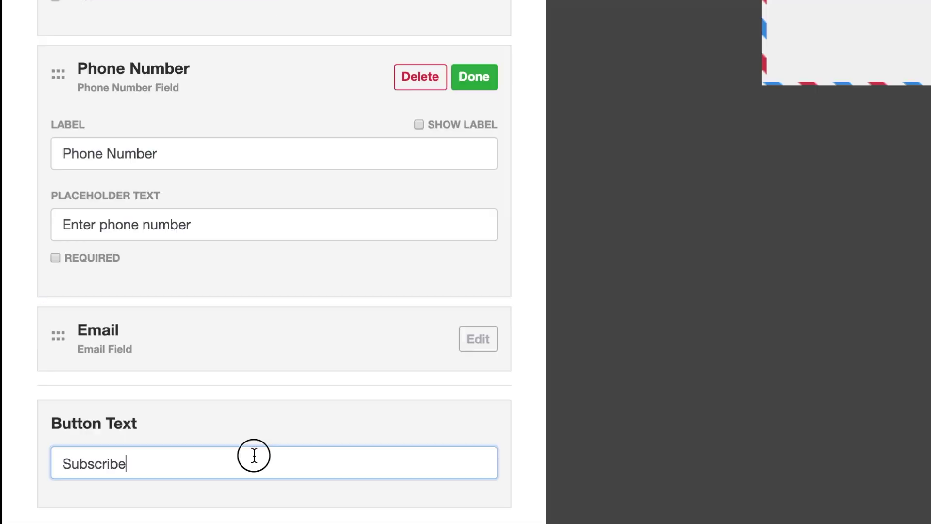
{"action": "double_click", "coordinate": [141, 485]}
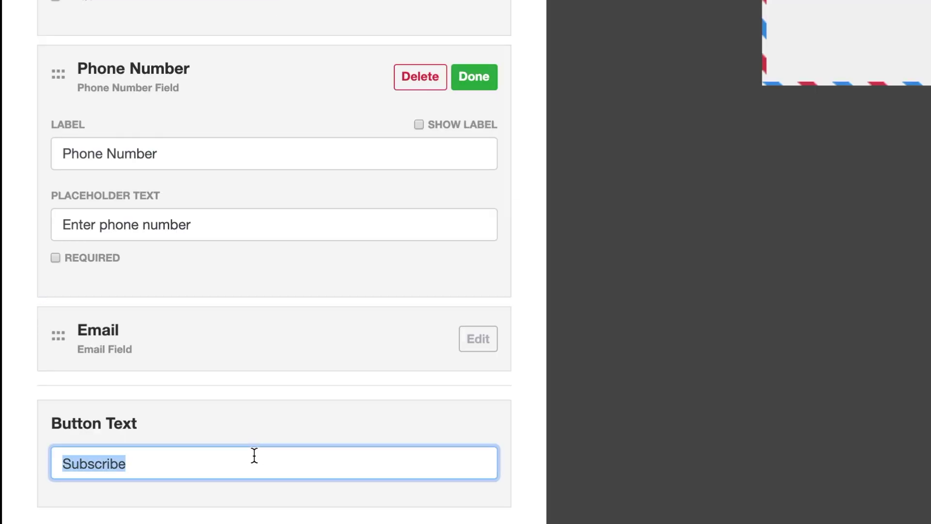
{"action": "type", "text": "GET YOUR COUPON"}
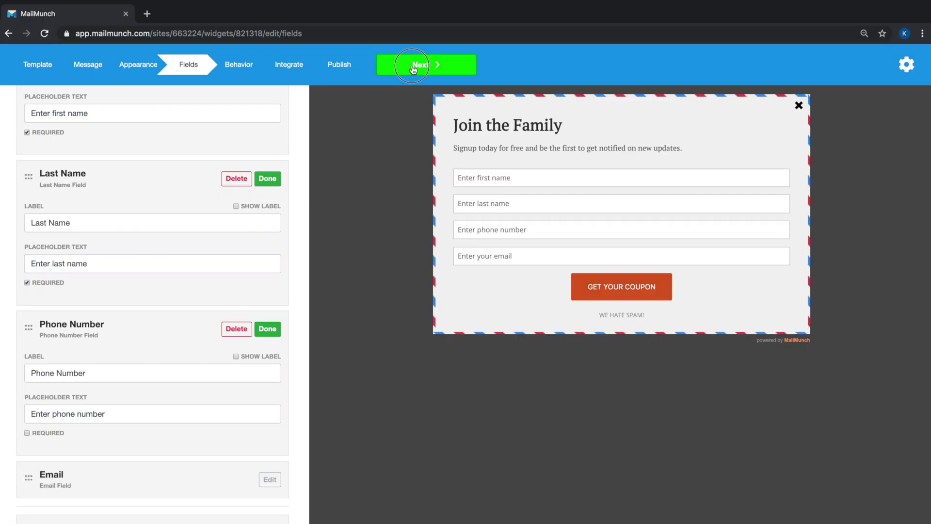
{"action": "left_click", "coordinate": [416, 65]}
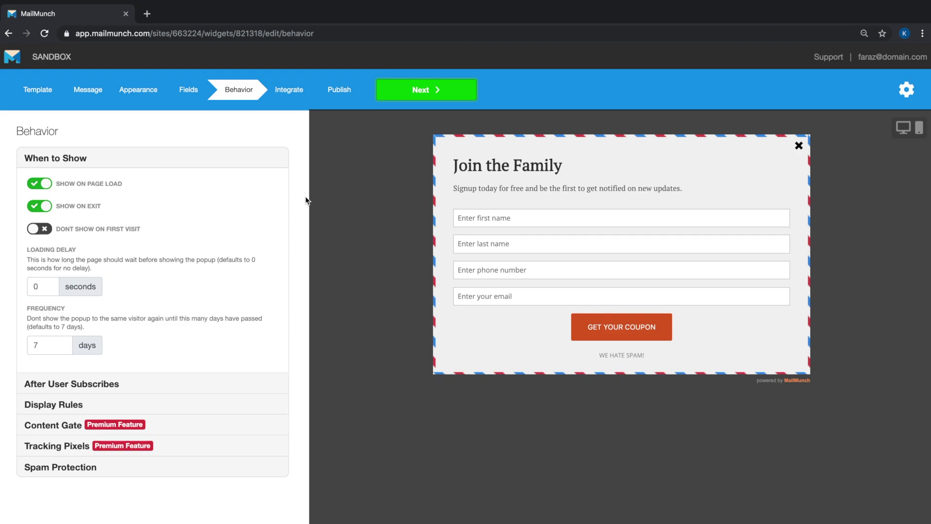
- Show the popup on page load and on exit, but not on first visits
{"action": "left_click", "coordinate": [46, 185]}
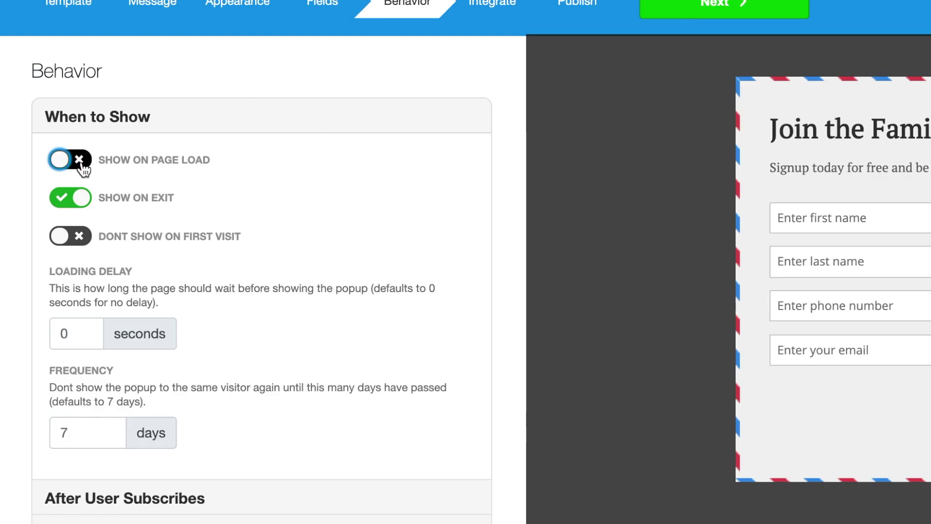
{"action": "left_click", "coordinate": [83, 165]}
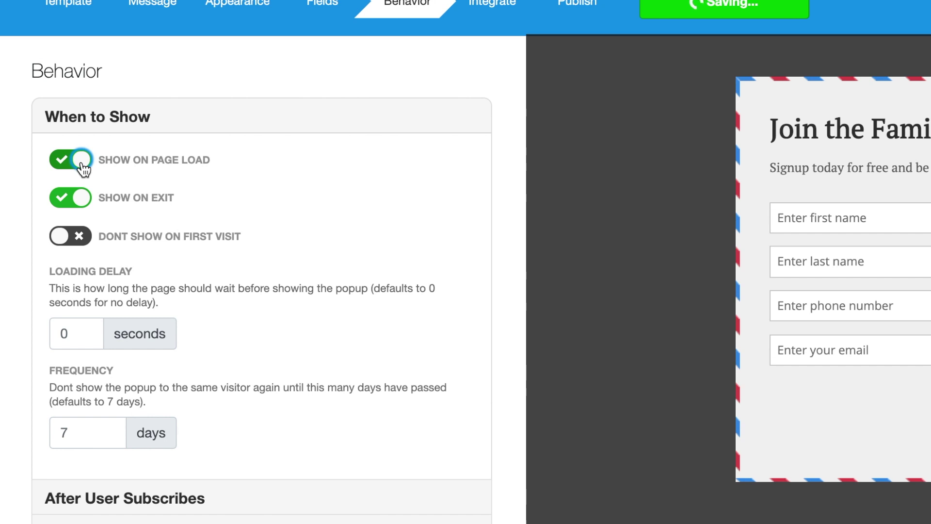
{"action": "left_click", "coordinate": [81, 199]}
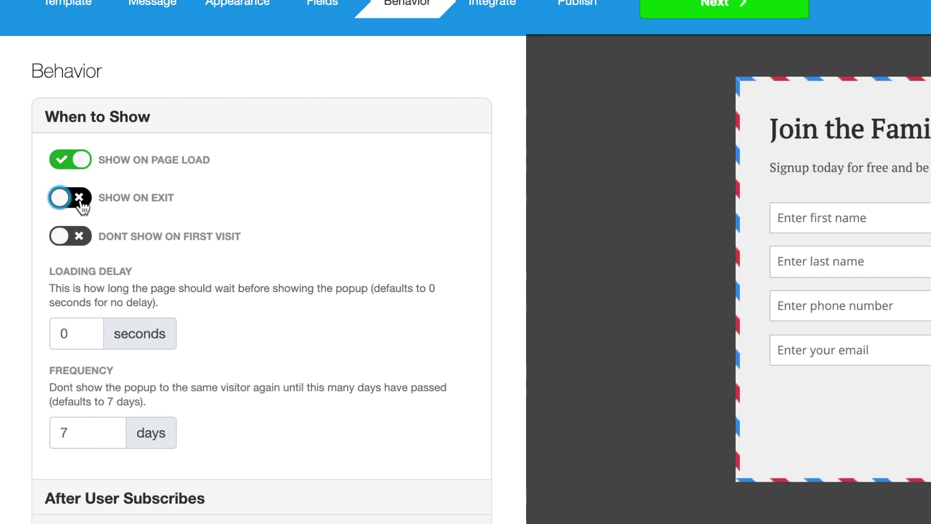
{"action": "left_click", "coordinate": [82, 202]}
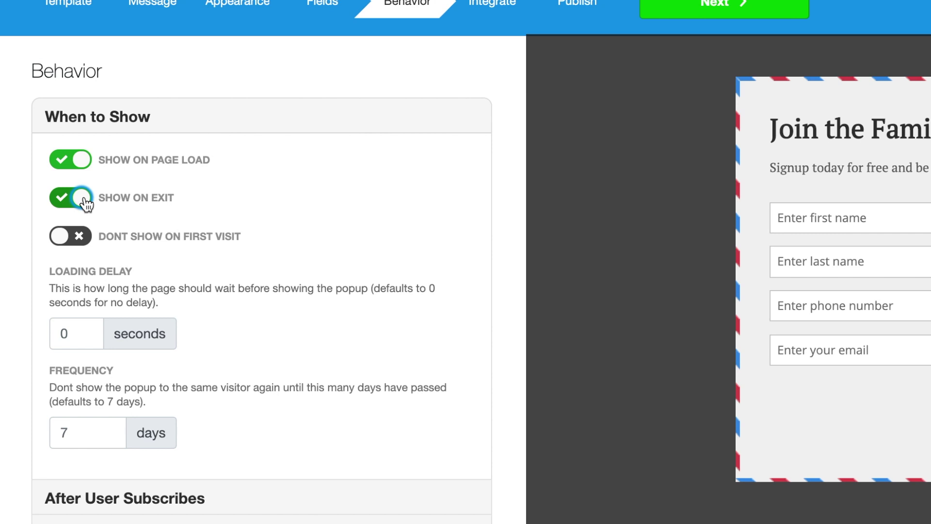
{"action": "left_click", "coordinate": [83, 236]}
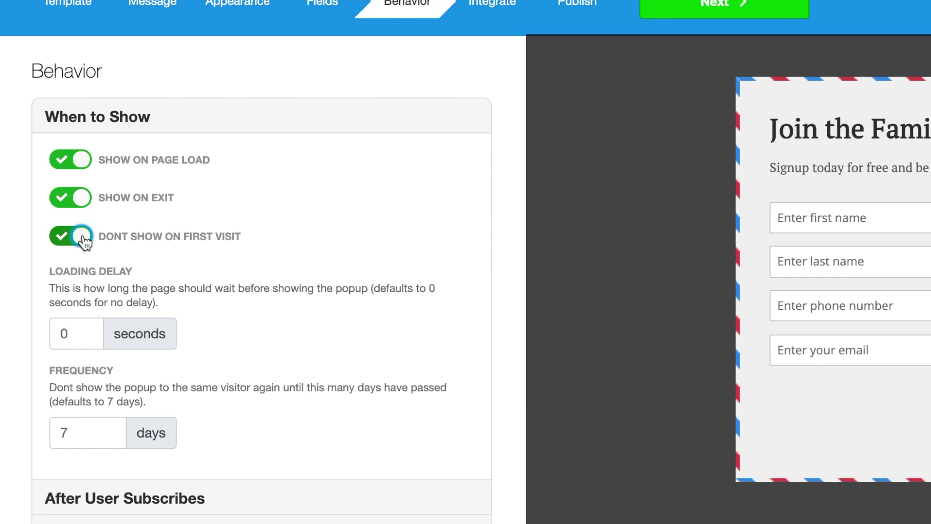
- Set a 10-second loading delay and a 7-day repeat frequency
{"action": "left_click", "coordinate": [86, 333]}
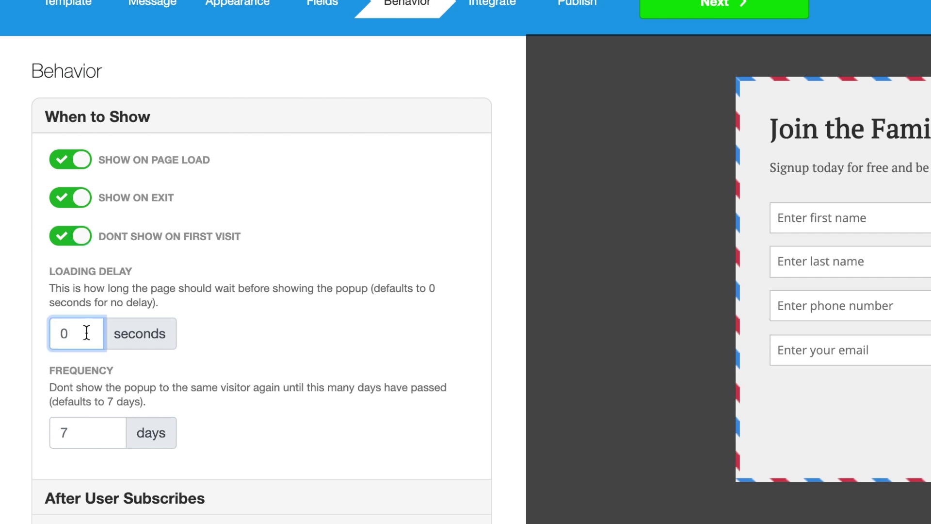
{"action": "key", "text": "Delete"}
{"action": "type", "text": "10"}
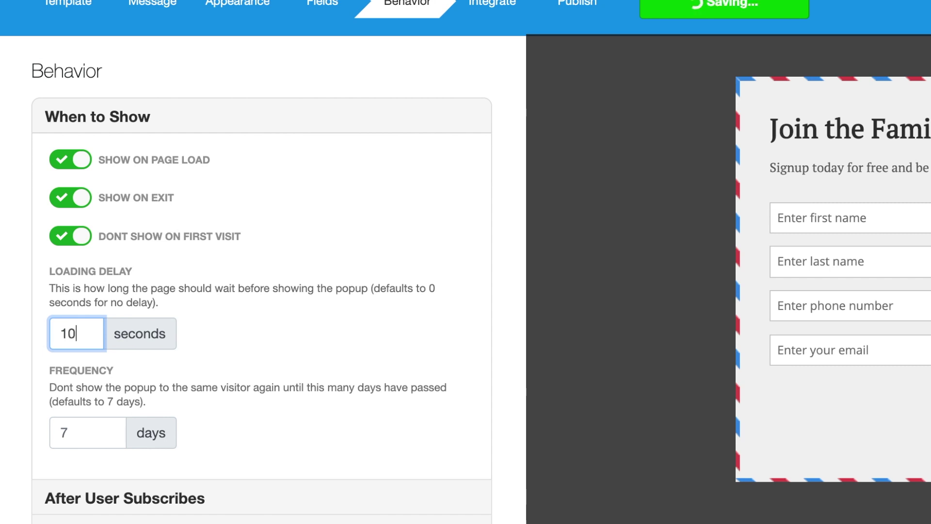
{"action": "left_click", "coordinate": [249, 332]}
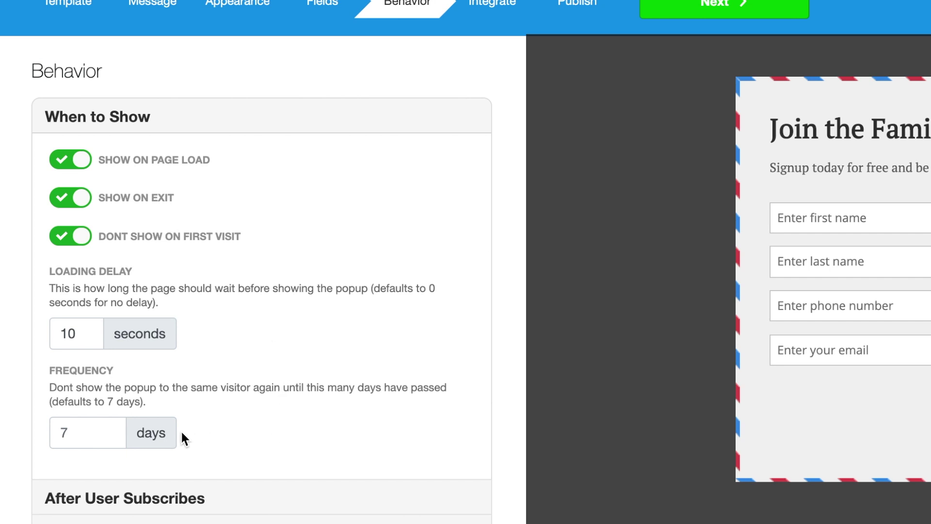
{"action": "left_click", "coordinate": [102, 434]}
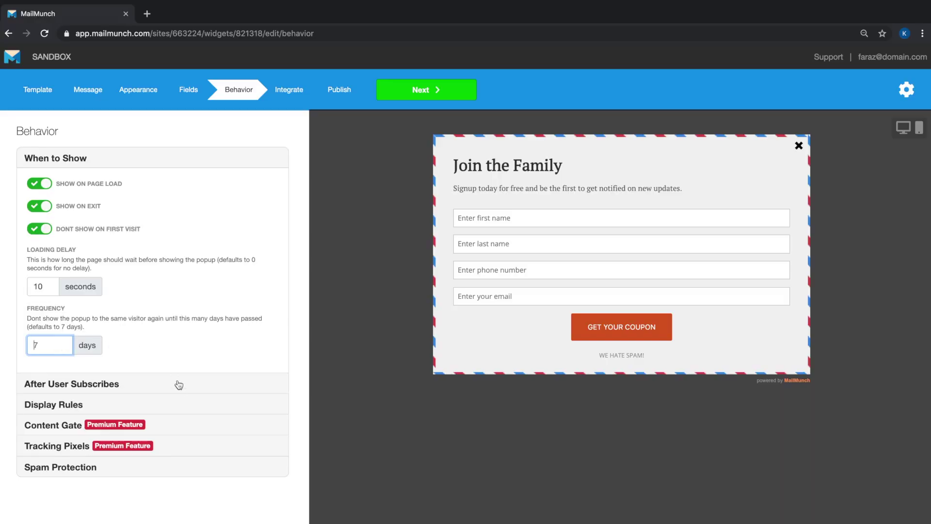
{"action": "left_click", "coordinate": [308, 499]}
- Keep General as the subscriber list and switch on new-subscriber notification emails
{"action": "left_click", "coordinate": [51, 230]}
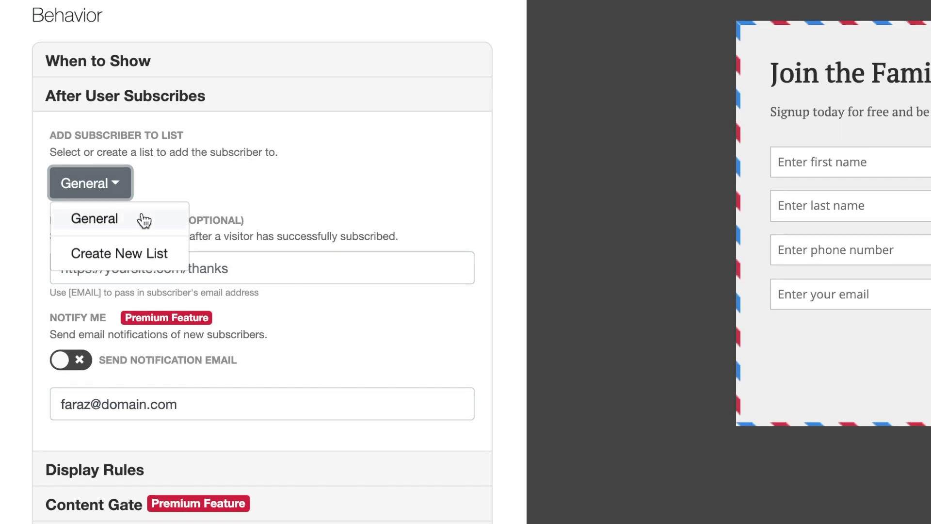
{"action": "left_click", "coordinate": [306, 206]}
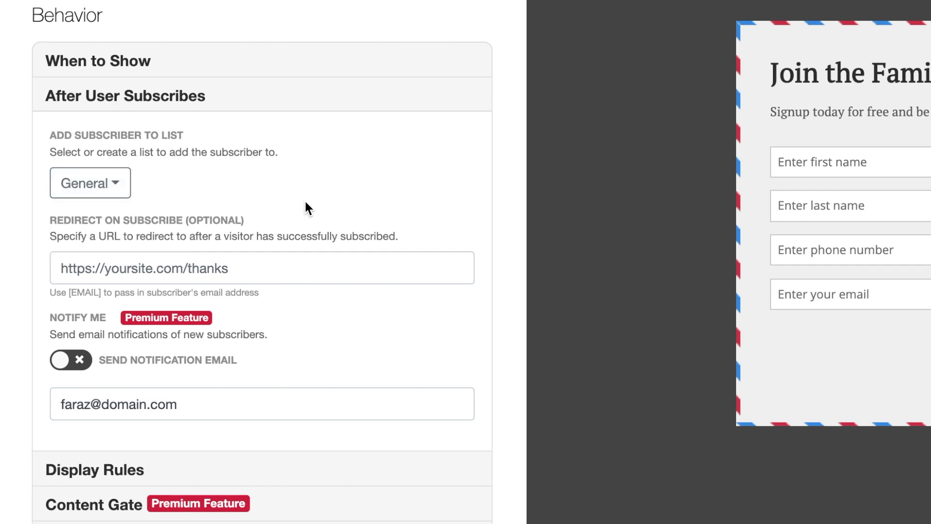
{"action": "left_click", "coordinate": [331, 262]}
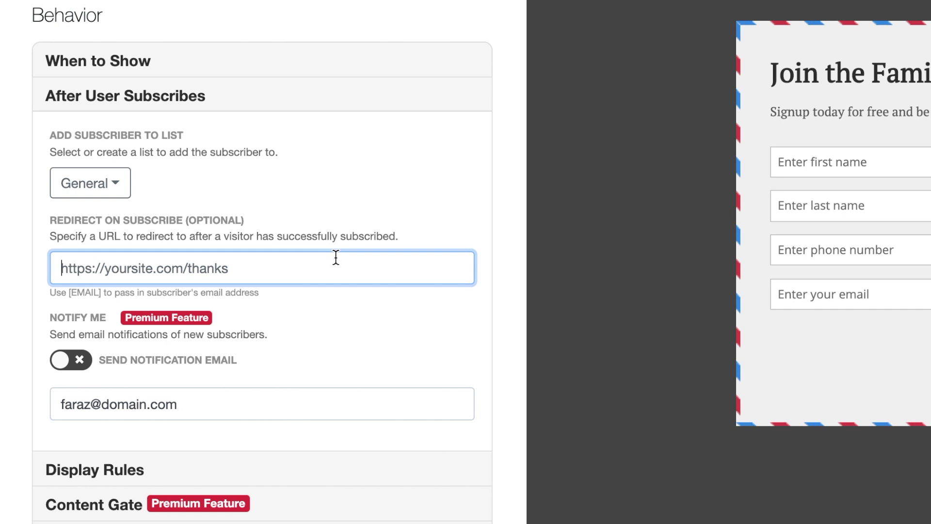
{"action": "left_click", "coordinate": [144, 378]}
{"action": "left_click", "coordinate": [81, 371]}
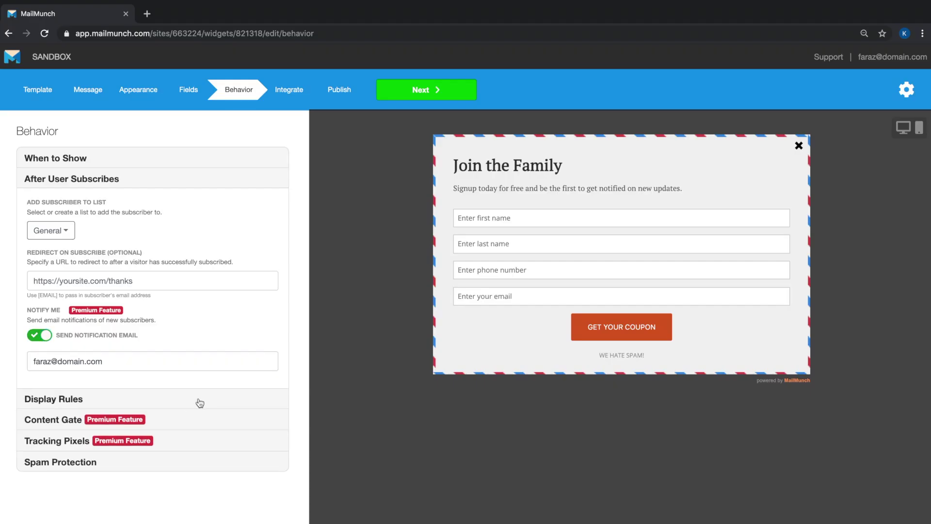
- Limit the popup to desktop and mobile devices and add a new page display rule
{"action": "left_click", "coordinate": [338, 469]}
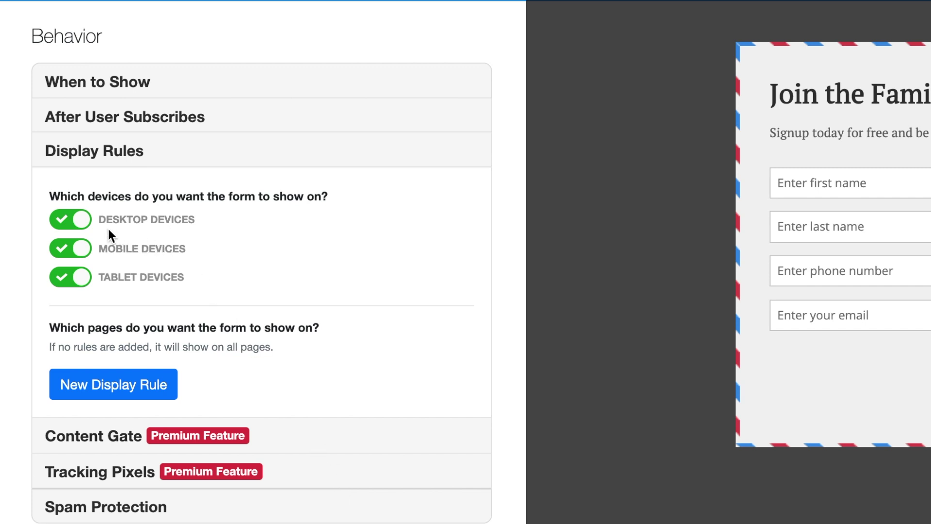
{"action": "left_click", "coordinate": [79, 249]}
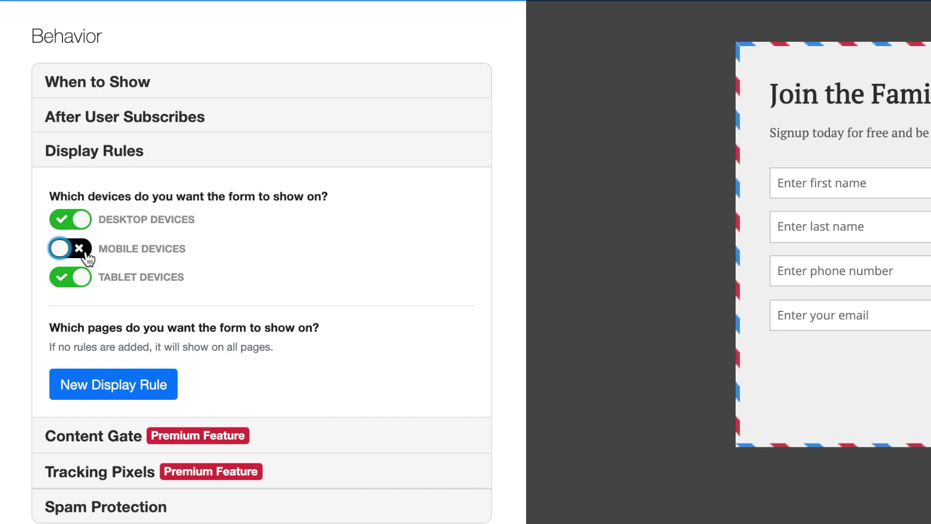
{"action": "left_click", "coordinate": [85, 280]}
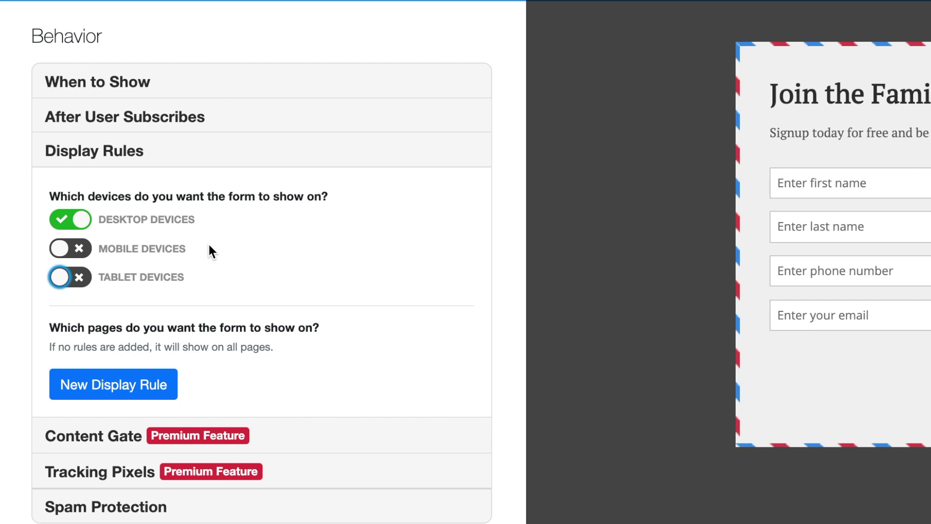
{"action": "left_click", "coordinate": [73, 219]}
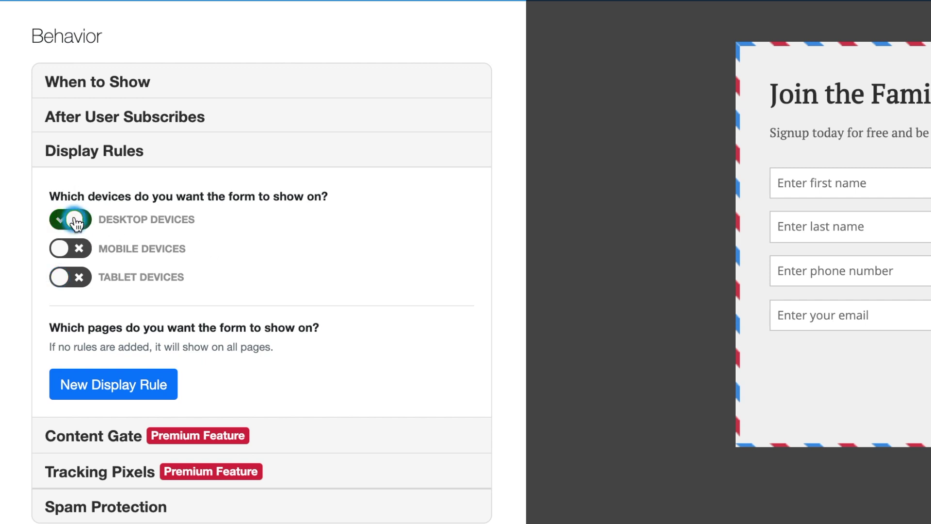
{"action": "left_click", "coordinate": [79, 249]}
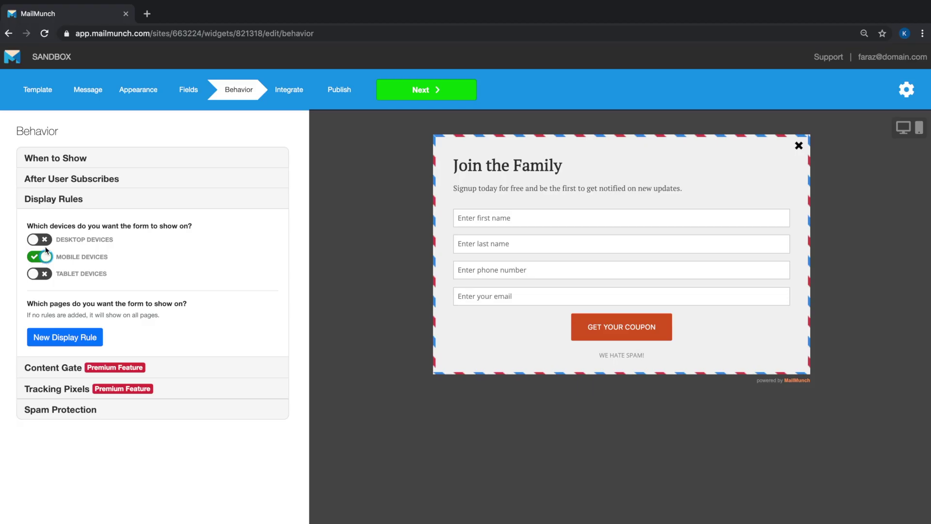
{"action": "left_click", "coordinate": [79, 219]}
{"action": "left_click", "coordinate": [149, 381]}
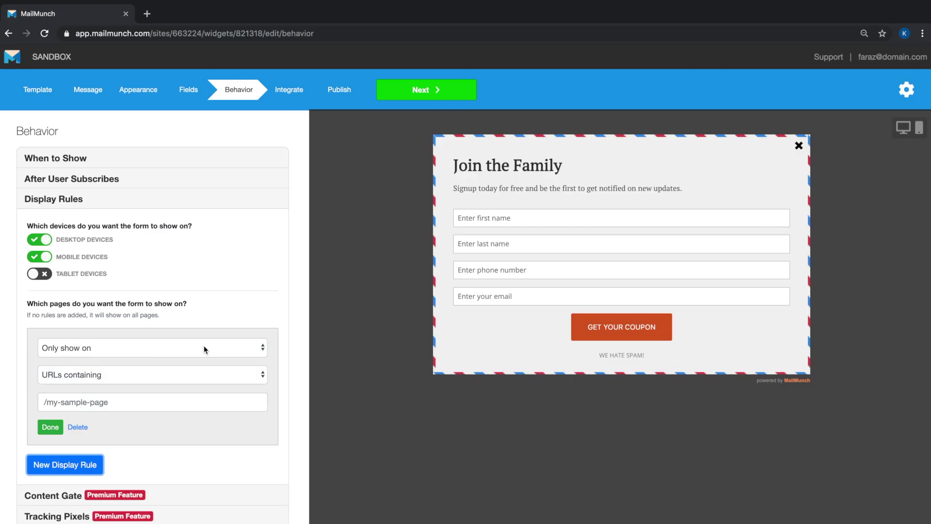
{"action": "left_click", "coordinate": [145, 436]}
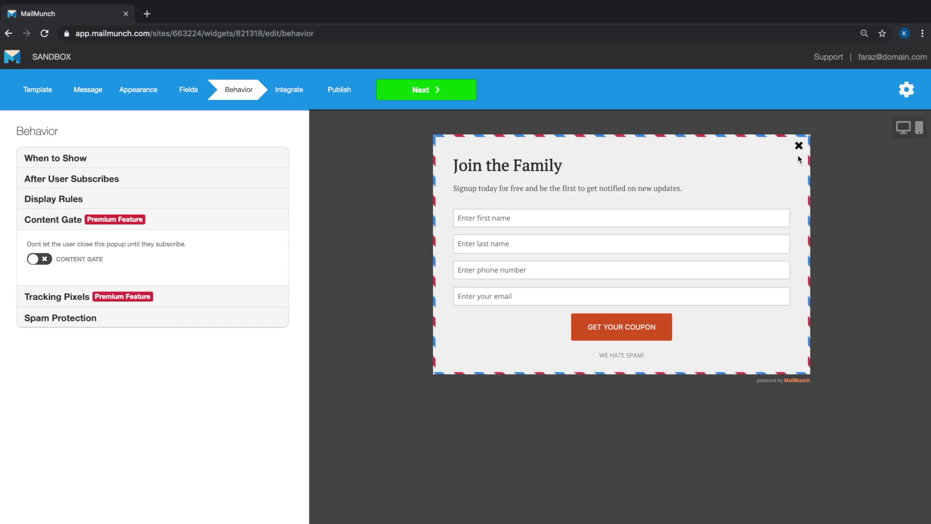
- Try the Content Gate switch, leave it off, and expand the Tracking Pixels settings
{"action": "left_click", "coordinate": [51, 261]}
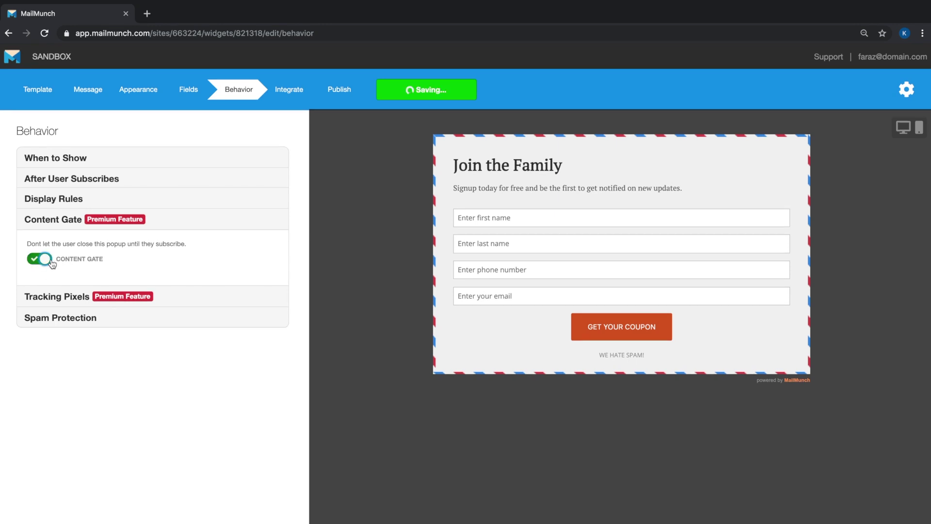
{"action": "left_click", "coordinate": [51, 262]}
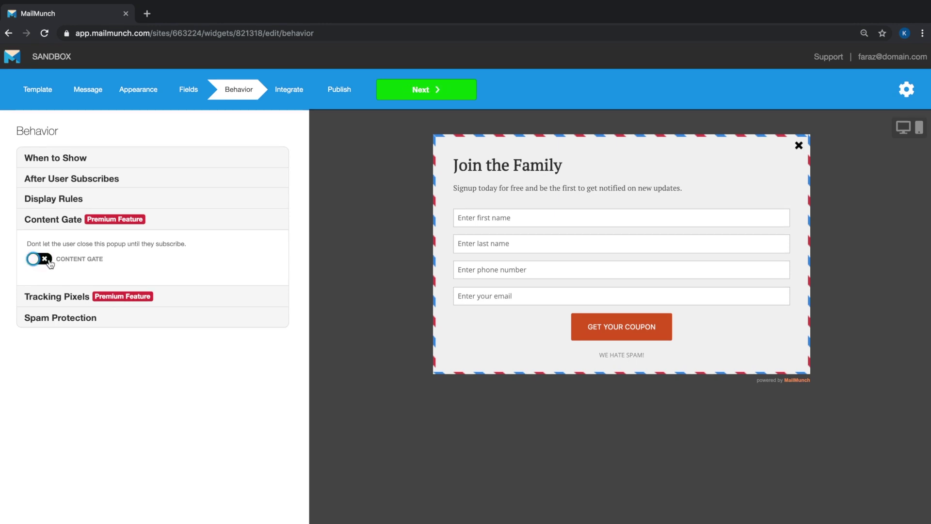
{"action": "left_click", "coordinate": [51, 262]}
{"action": "left_click", "coordinate": [50, 261]}
{"action": "left_click", "coordinate": [51, 261]}
{"action": "left_click", "coordinate": [50, 261]}
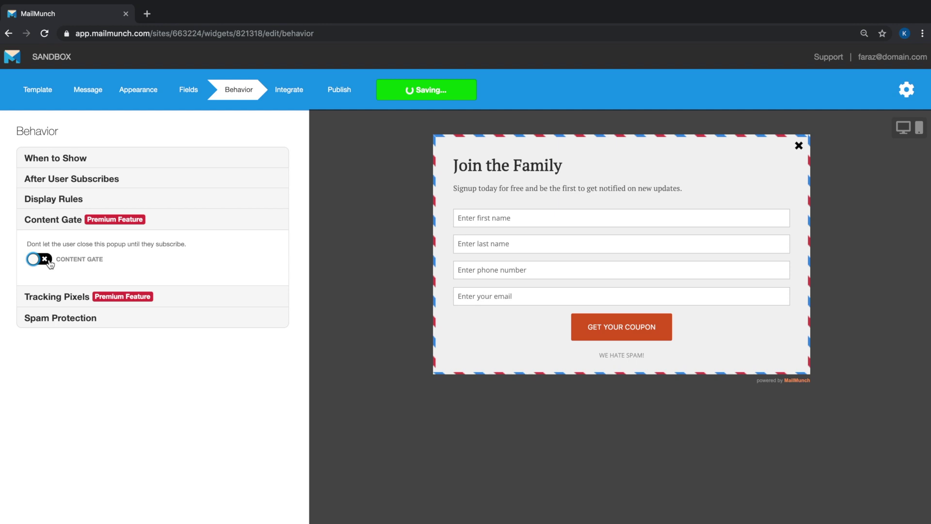
{"action": "left_click", "coordinate": [224, 297]}
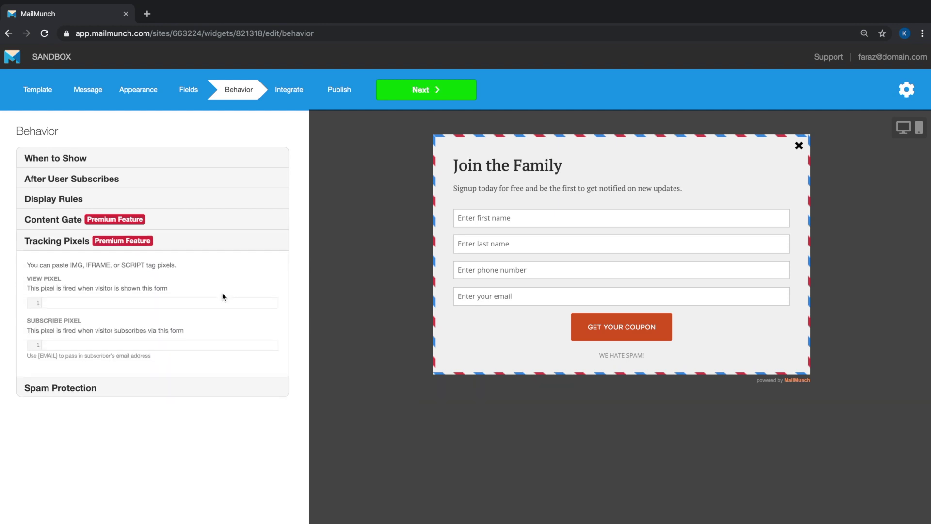
- Edit the View Pixel code, then expand Spam Protection with built-in protection on and reCAPTCHA off
{"action": "left_click", "coordinate": [97, 303]}
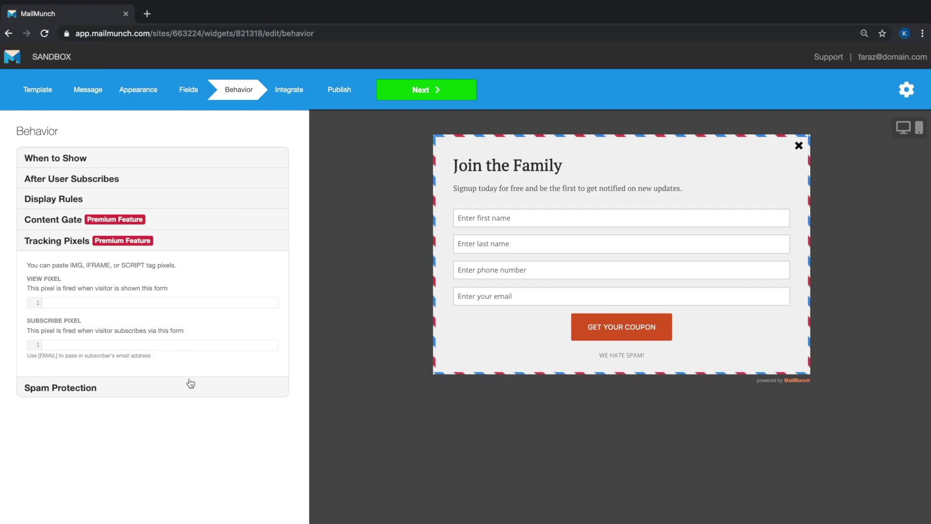
{"action": "left_click", "coordinate": [191, 384]}
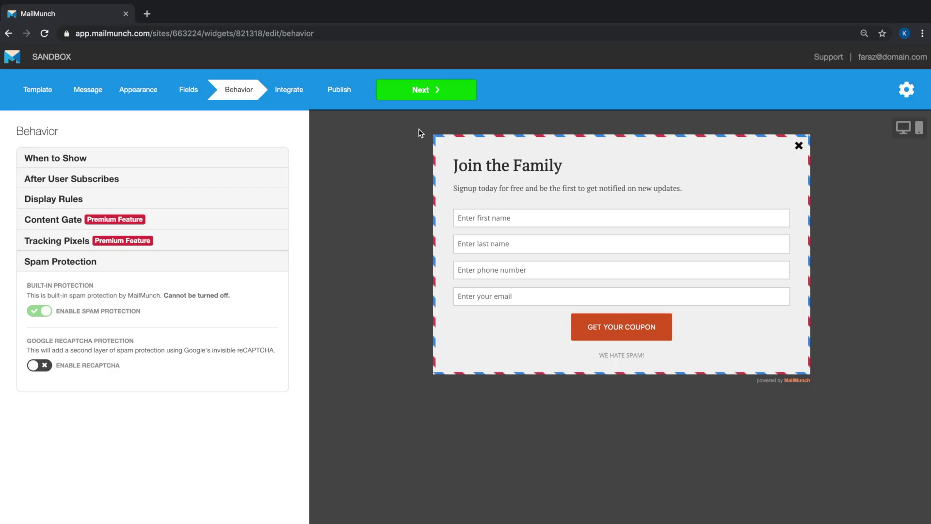
- Advance to the Integrate tab listing Mailchimp, AWeber, Zapier and HTTP Post, and adjust page zoom
{"action": "left_click", "coordinate": [433, 100]}
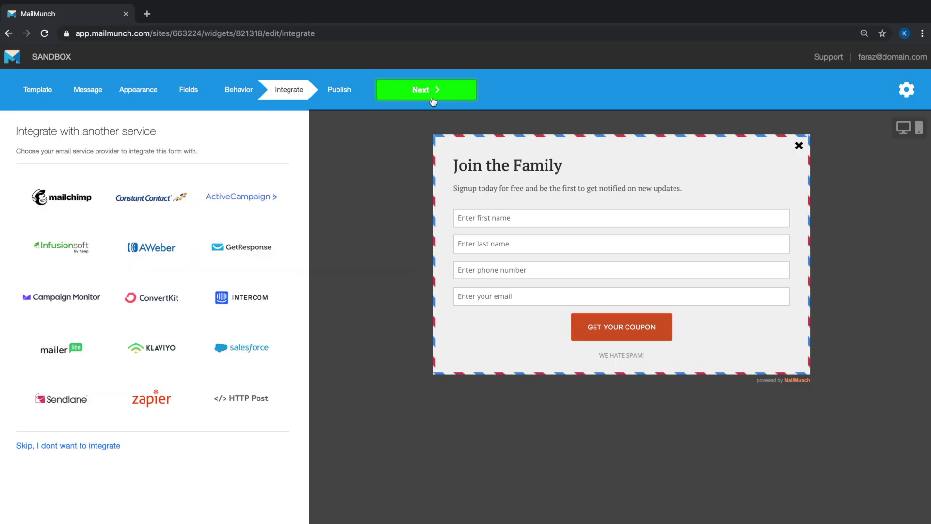
{"action": "key", "text": "ctrl+plus"}
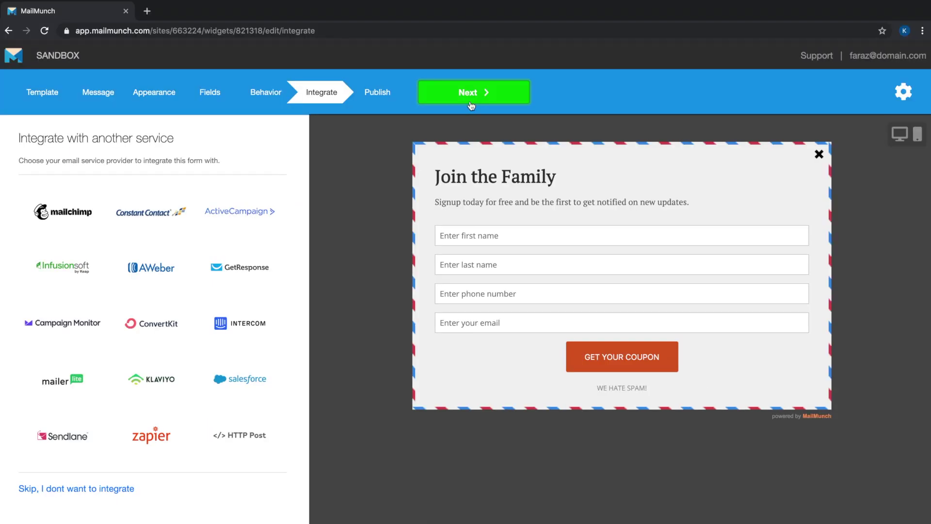
- Advance to the Publish tab and switch on the Activate Form toggle
{"action": "left_click", "coordinate": [473, 100]}
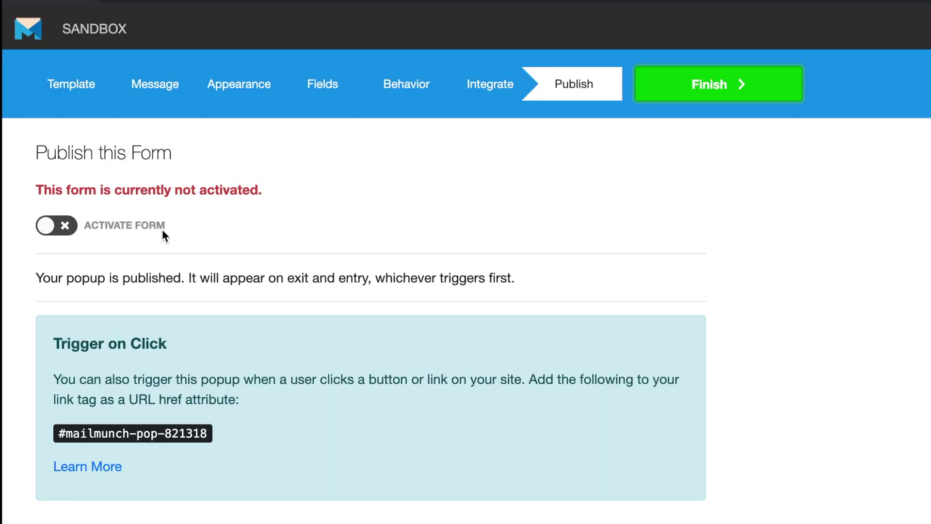
{"action": "left_click", "coordinate": [68, 229]}
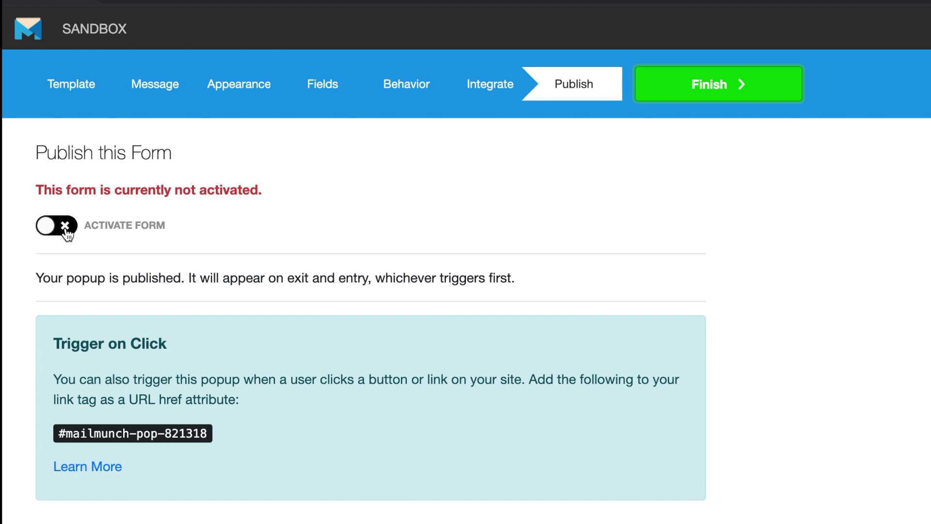